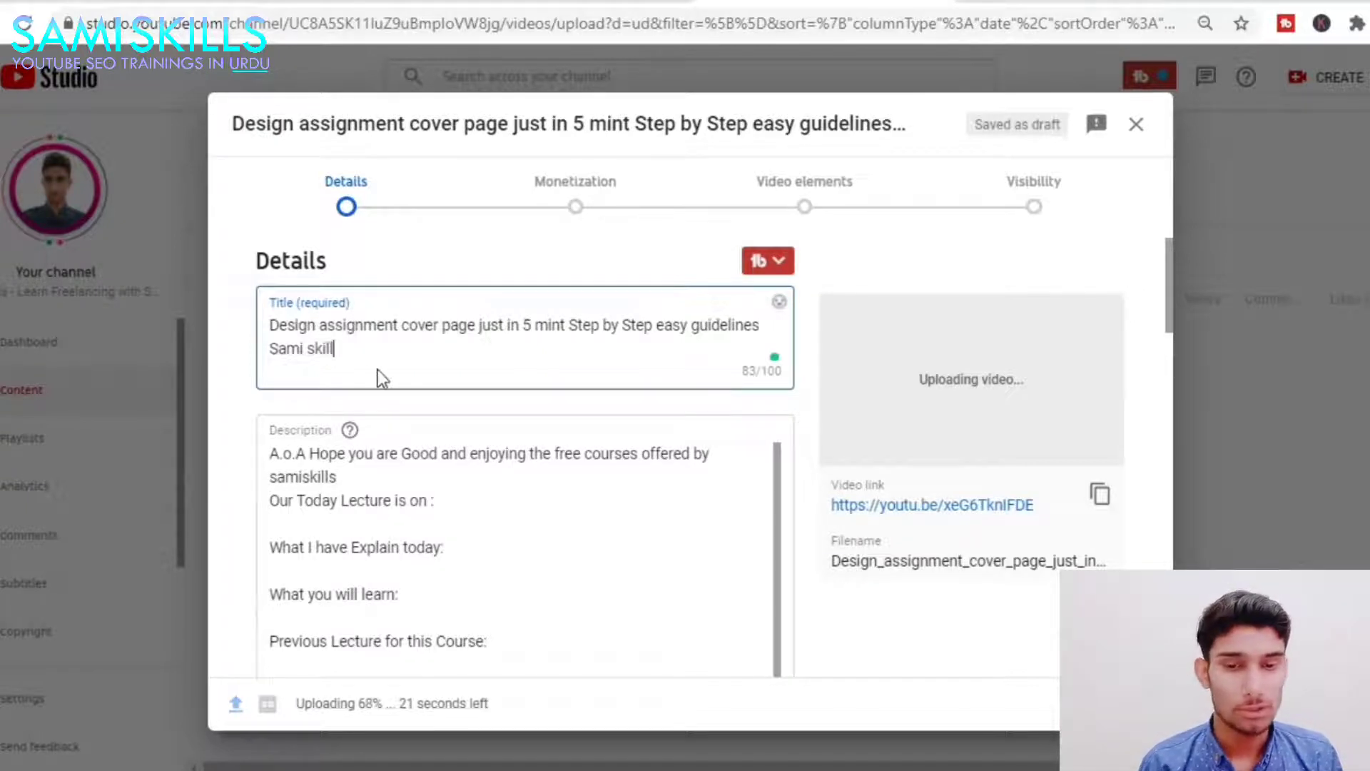
drag(344, 349, 264, 328)
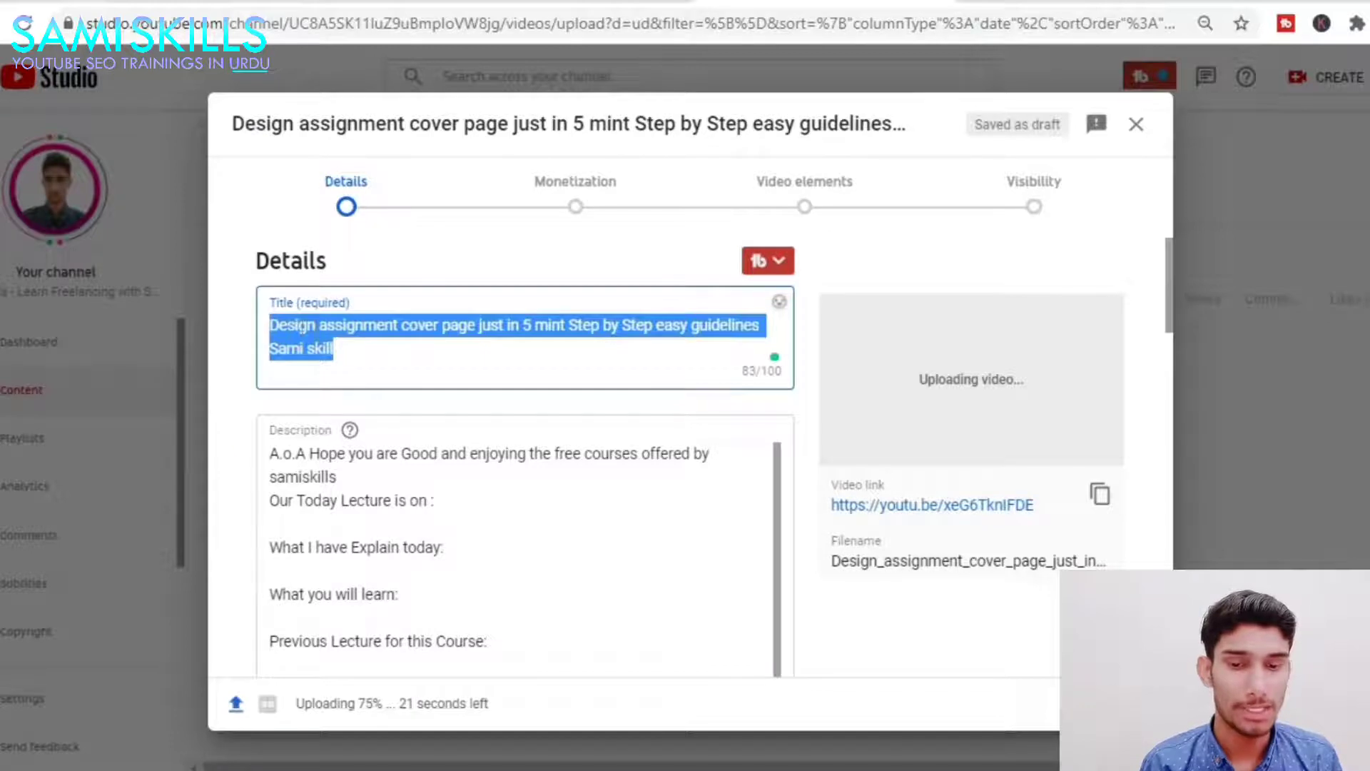
click(361, 355)
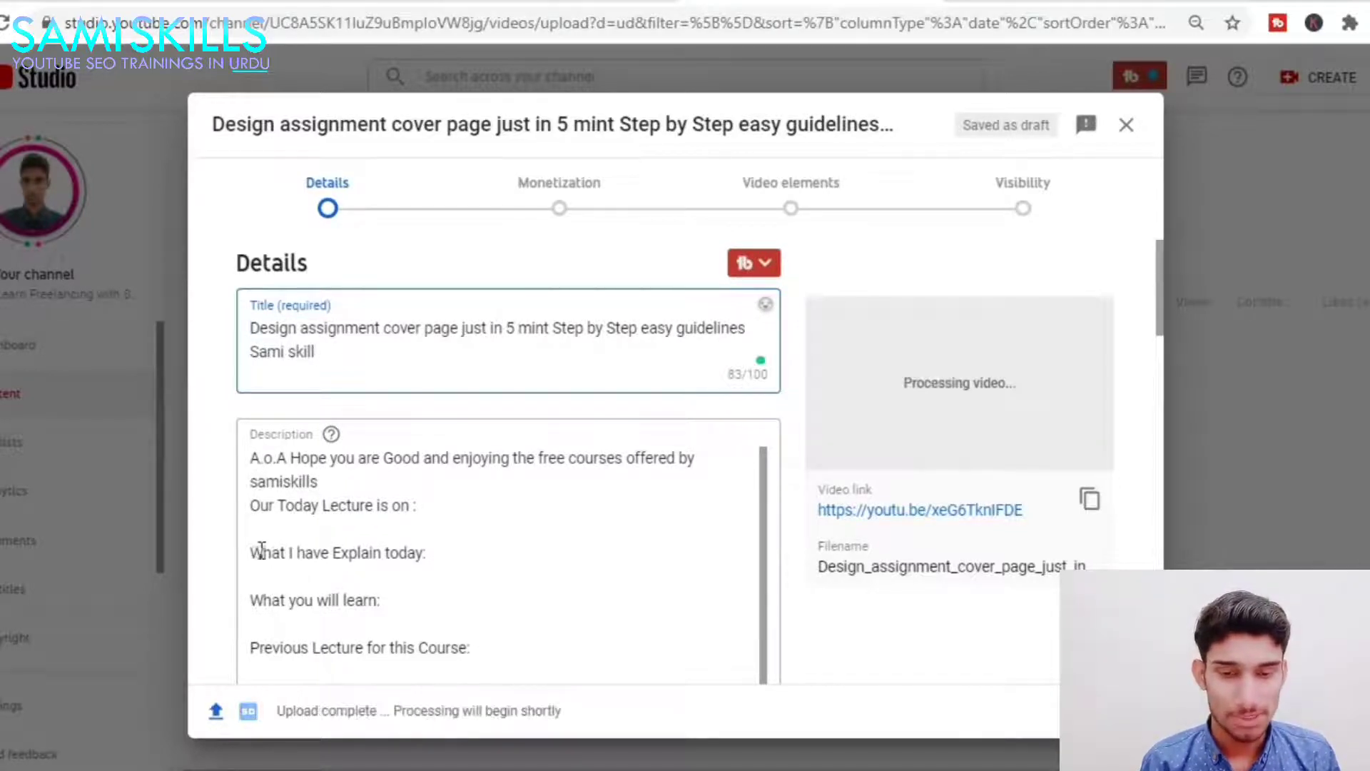
Step: Replace the description's placeholder lines from "What I have Explain today:" through "Previous Lecture for this Course:" with the YouTube description text copied from the Word document
drag(251, 551, 482, 654)
key(BackSpace)
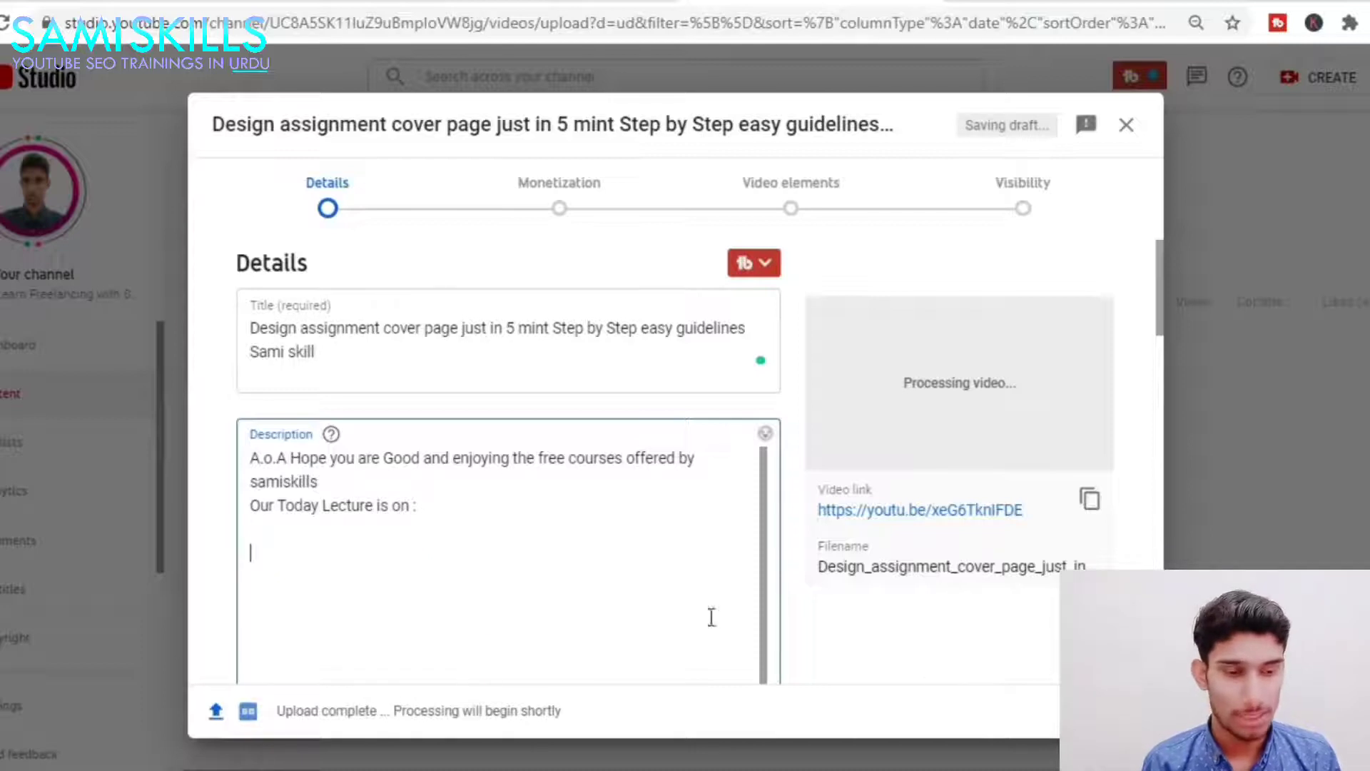
key(alt+Tab)
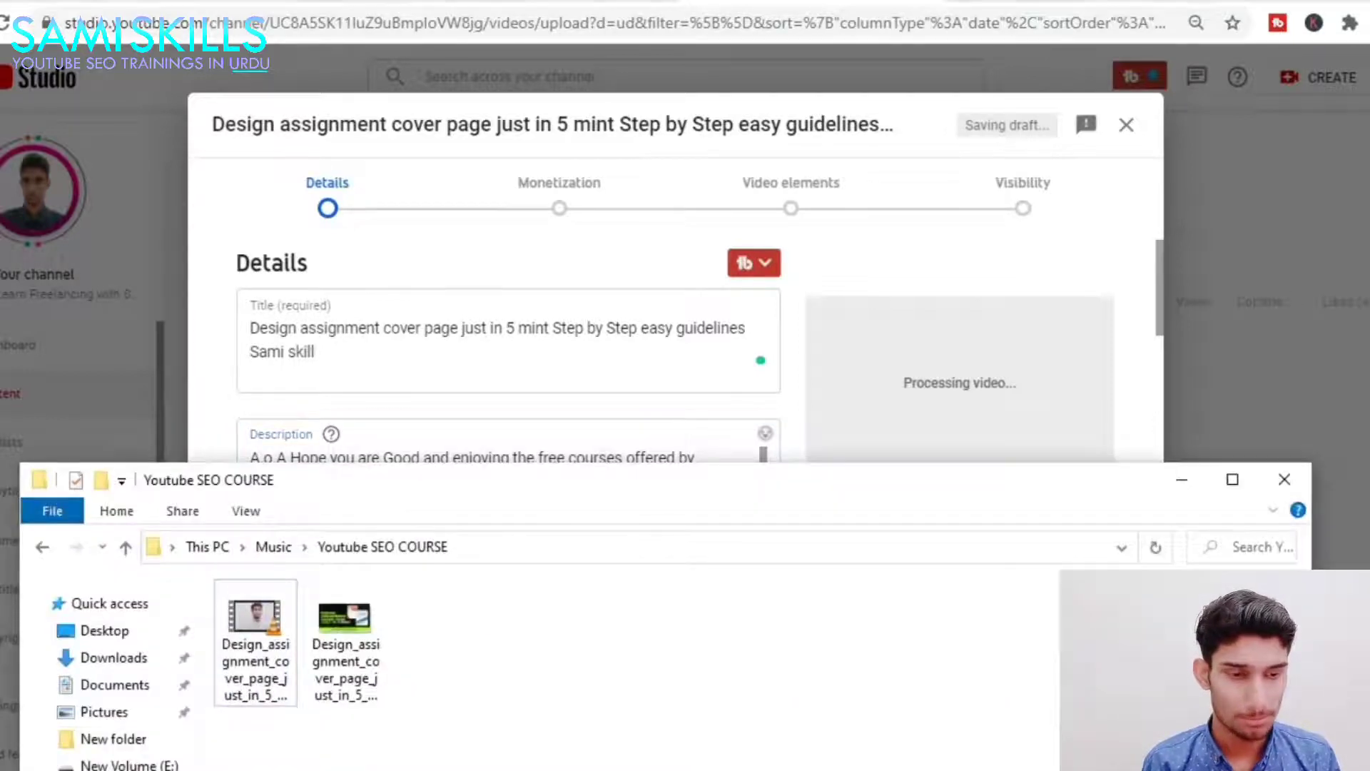
click(1187, 477)
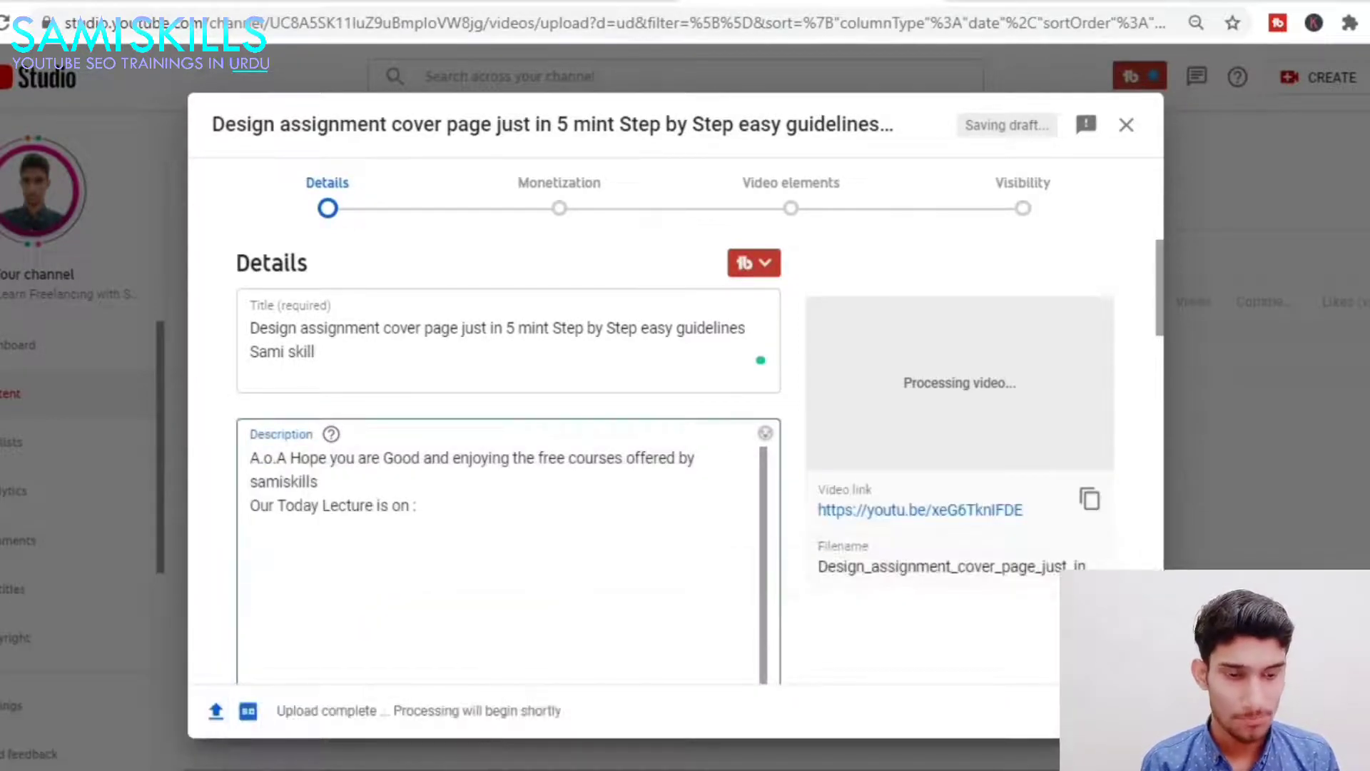
key(alt+Tab)
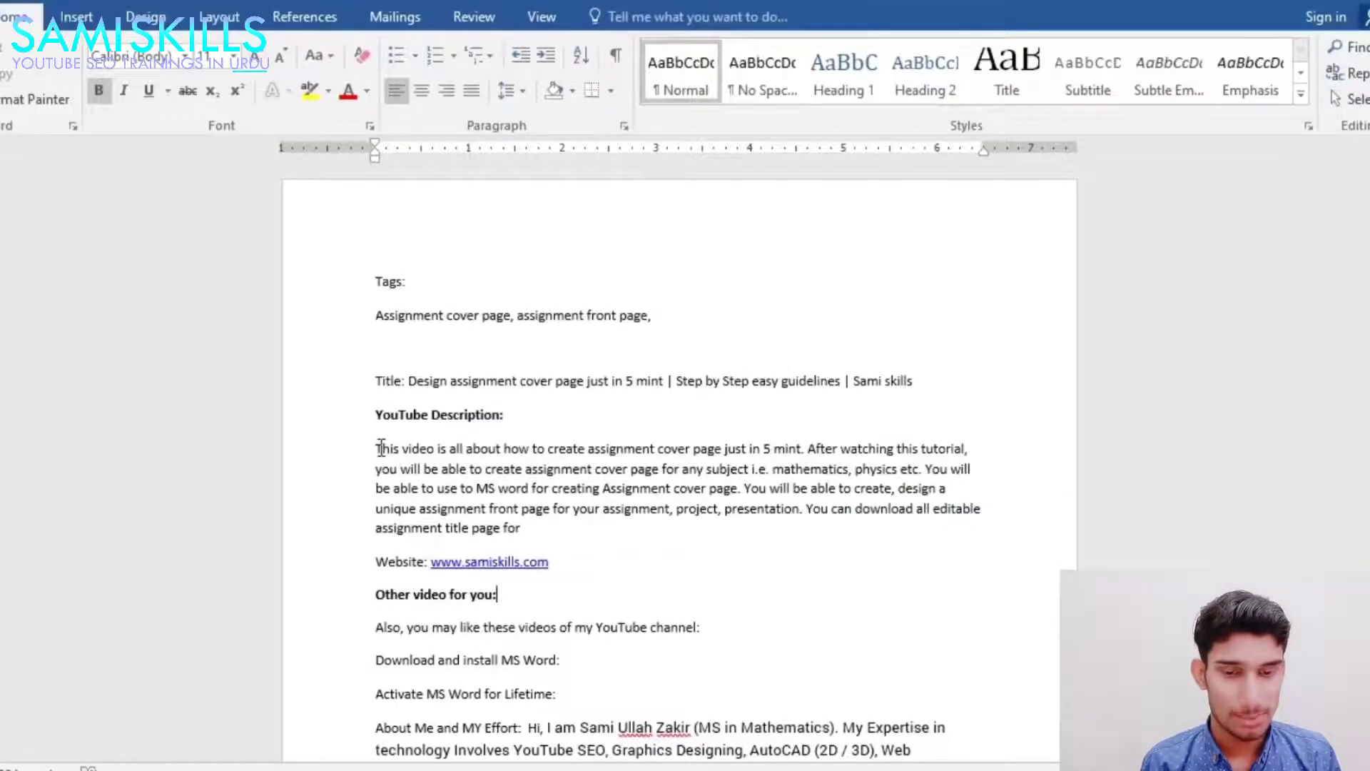
drag(376, 449, 611, 696)
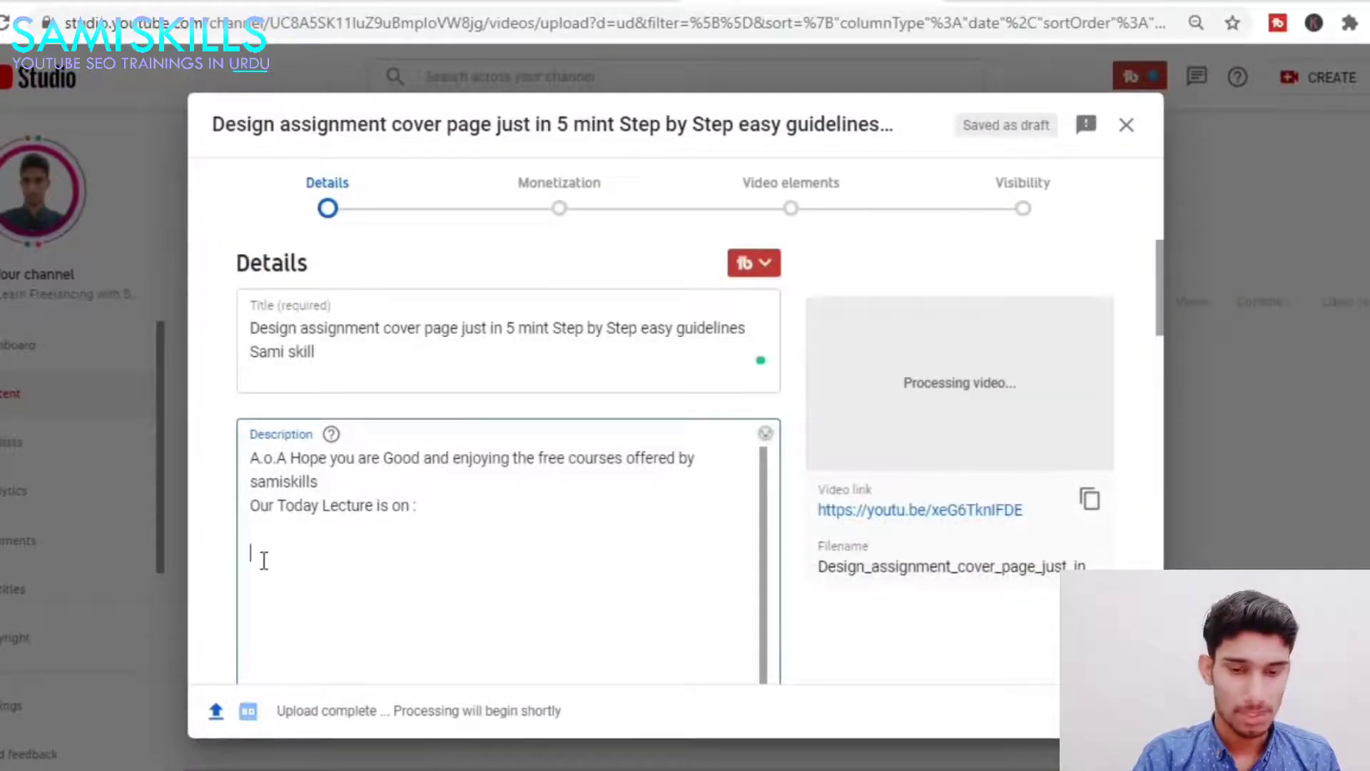
key(ctrl+v)
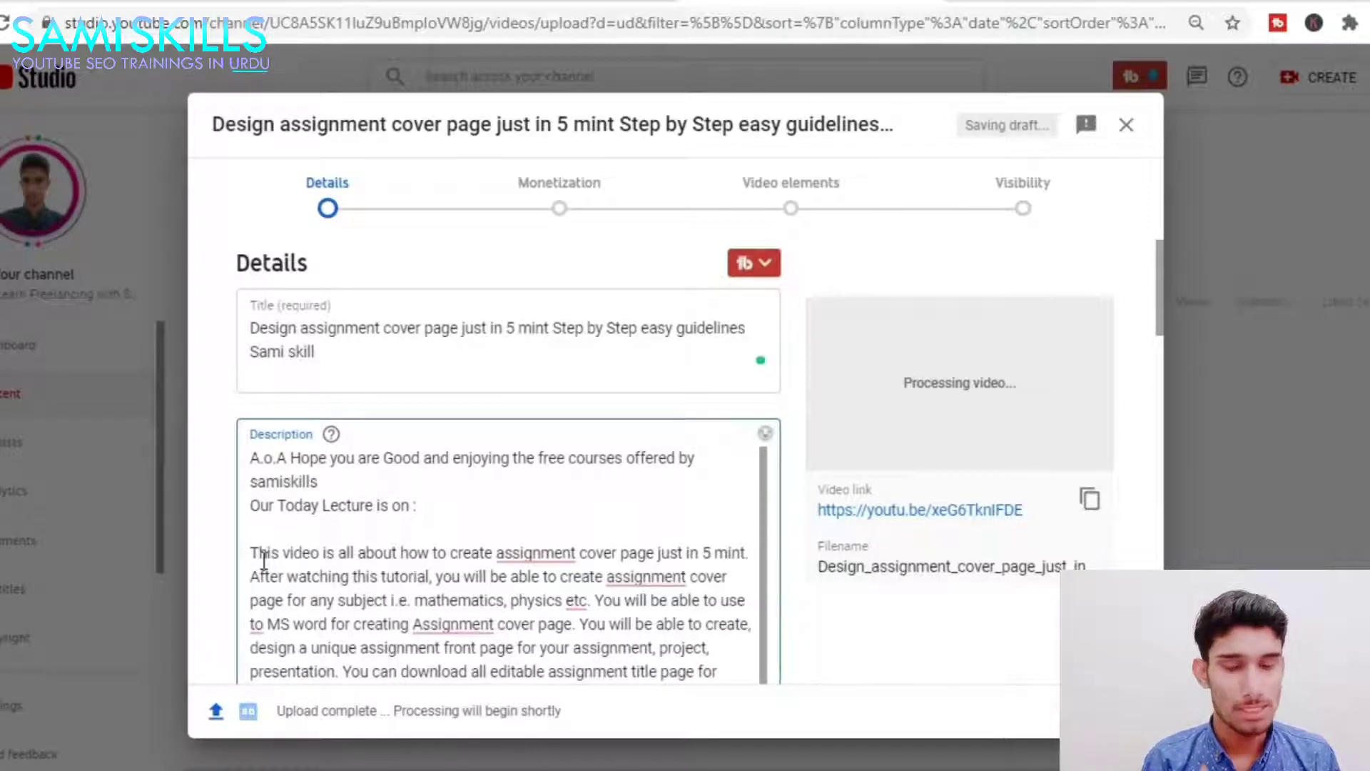
Step: Copy the full video title into the description after "Our Today Lecture is on :"
click(429, 511)
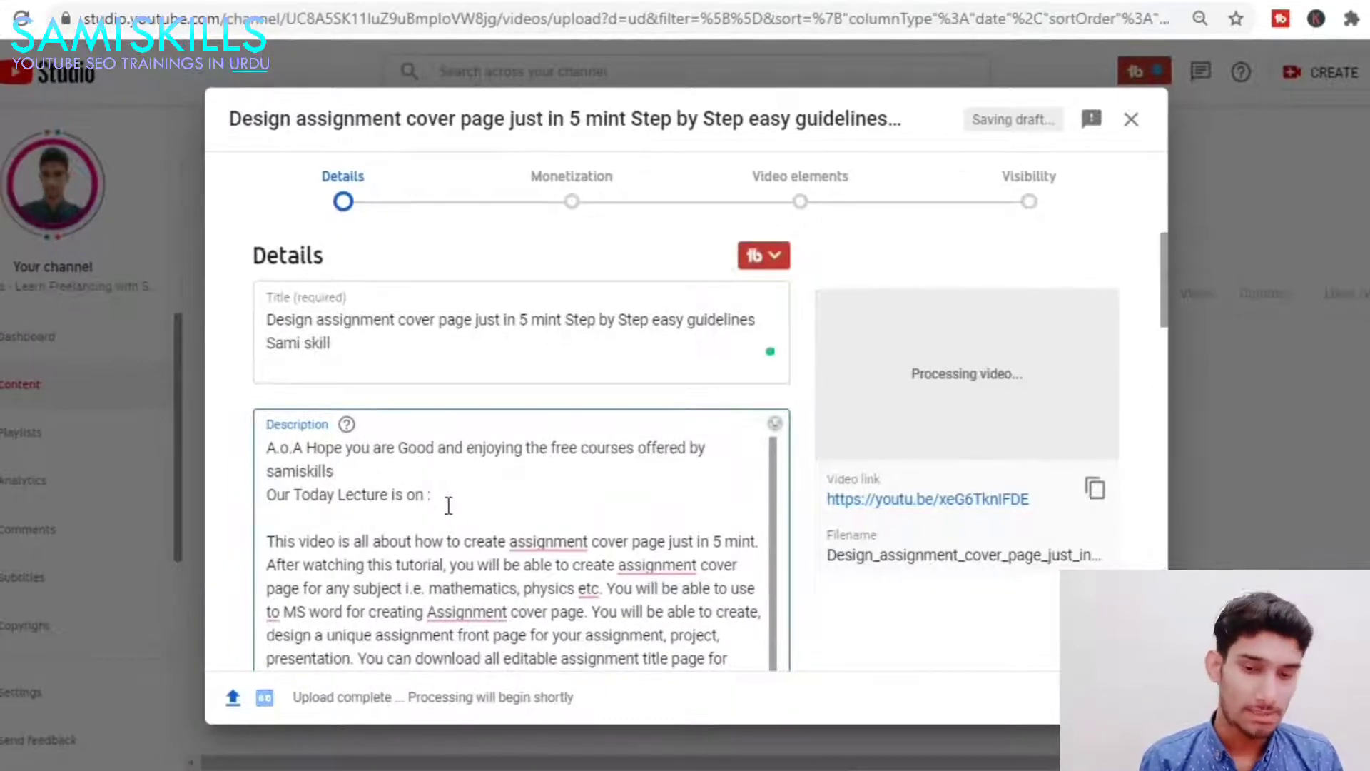
click(336, 352)
drag(339, 342, 270, 322)
key(ctrl+c)
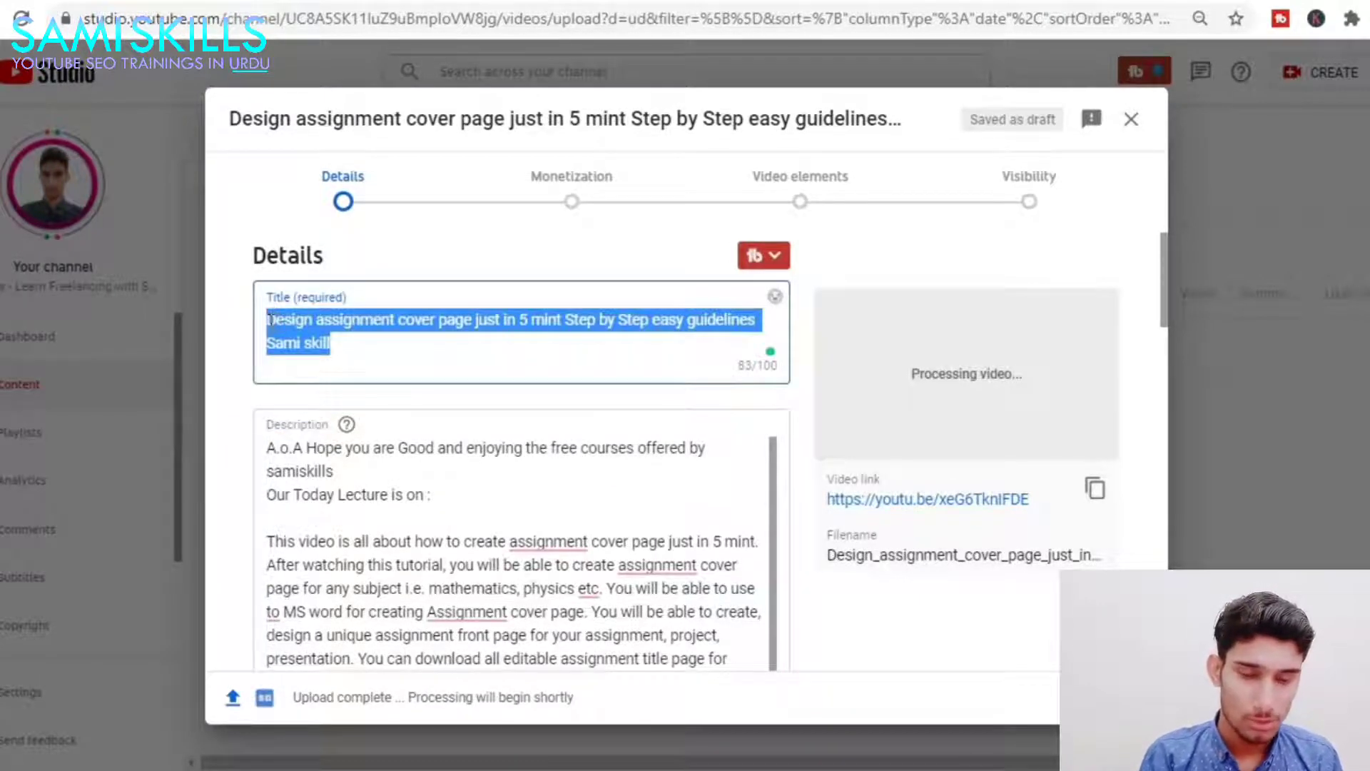
click(449, 496)
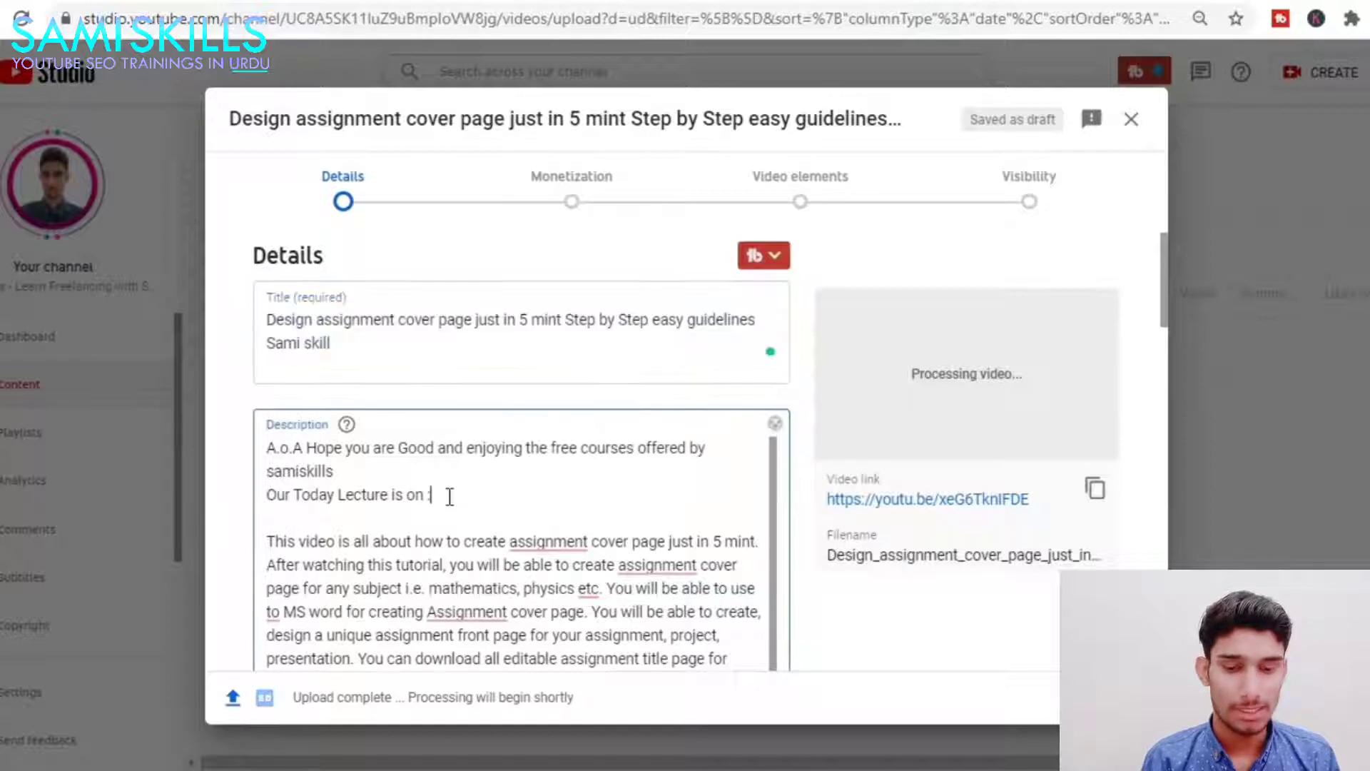
key(ctrl+v)
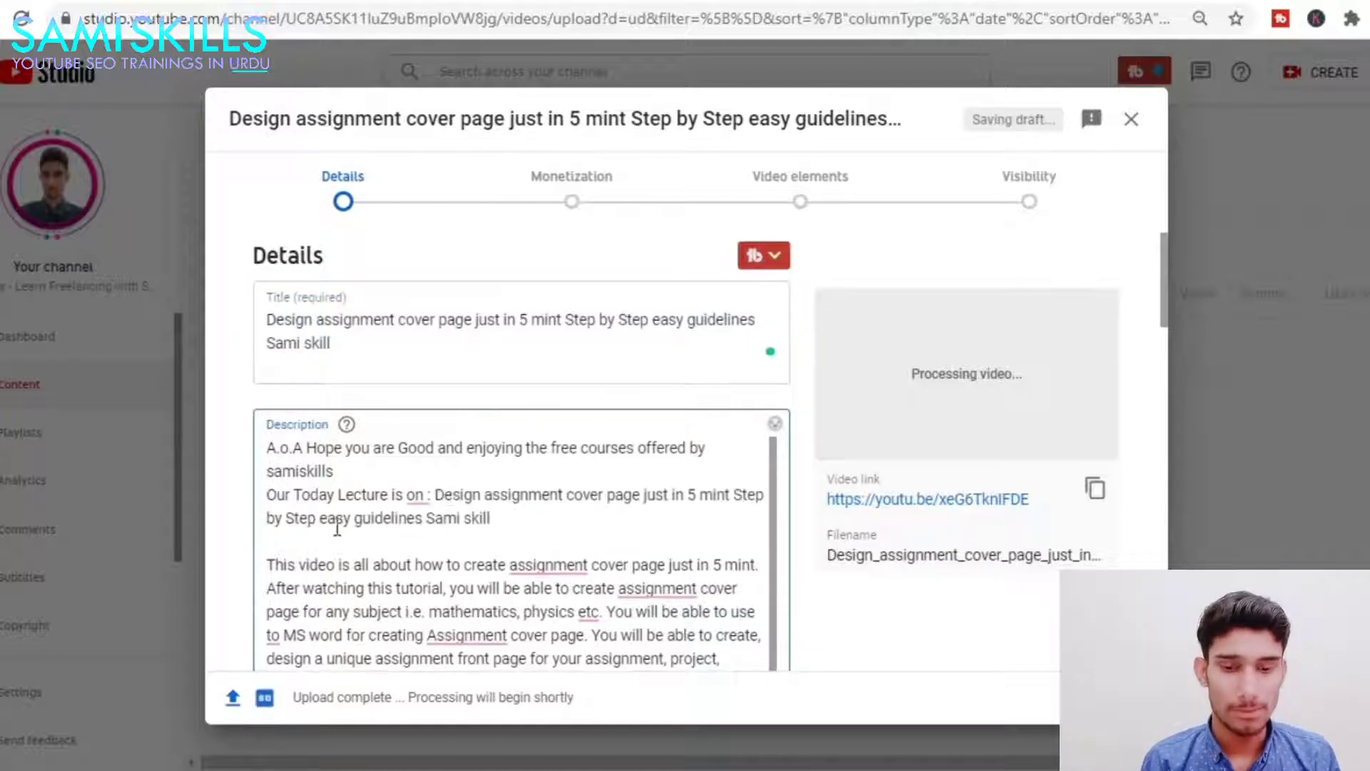
Step: Accept the suggested writing corrections in the description, removing the space before the colon in "on:" and adding "an" before "assignment cover page"
mouse_move(419, 495)
click(418, 550)
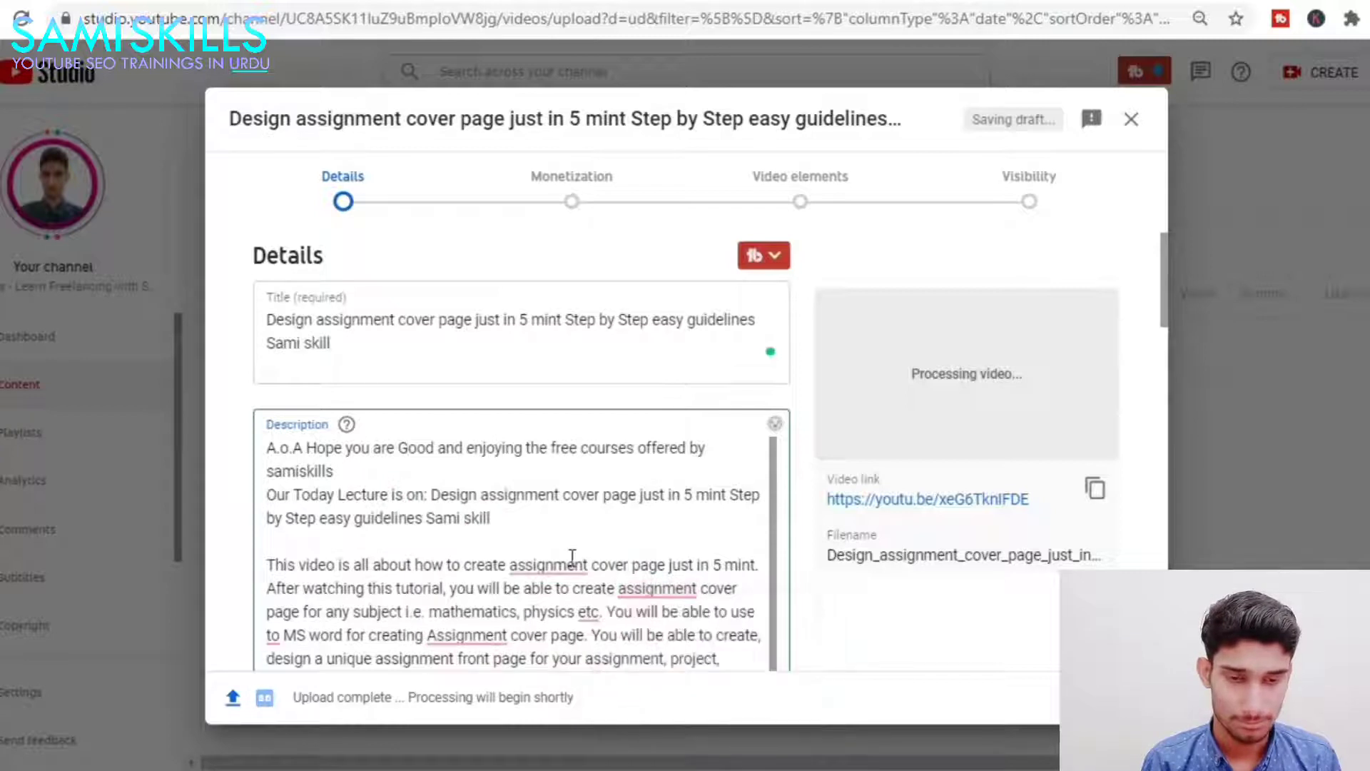
mouse_move(553, 565)
click(568, 620)
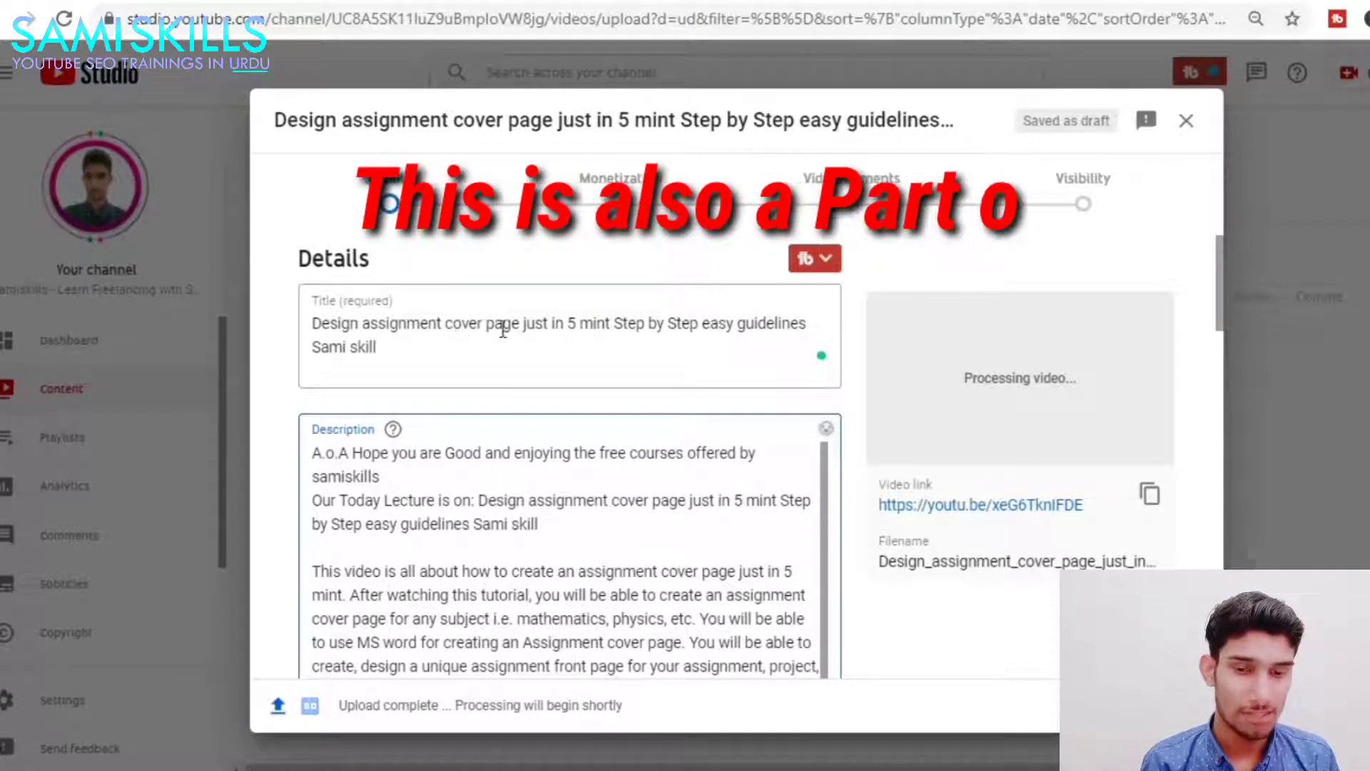
Step: Edit the title to "Design assignment cover page just in 5 mint | Step by Step easy guidelines | Sami skills"
click(636, 326)
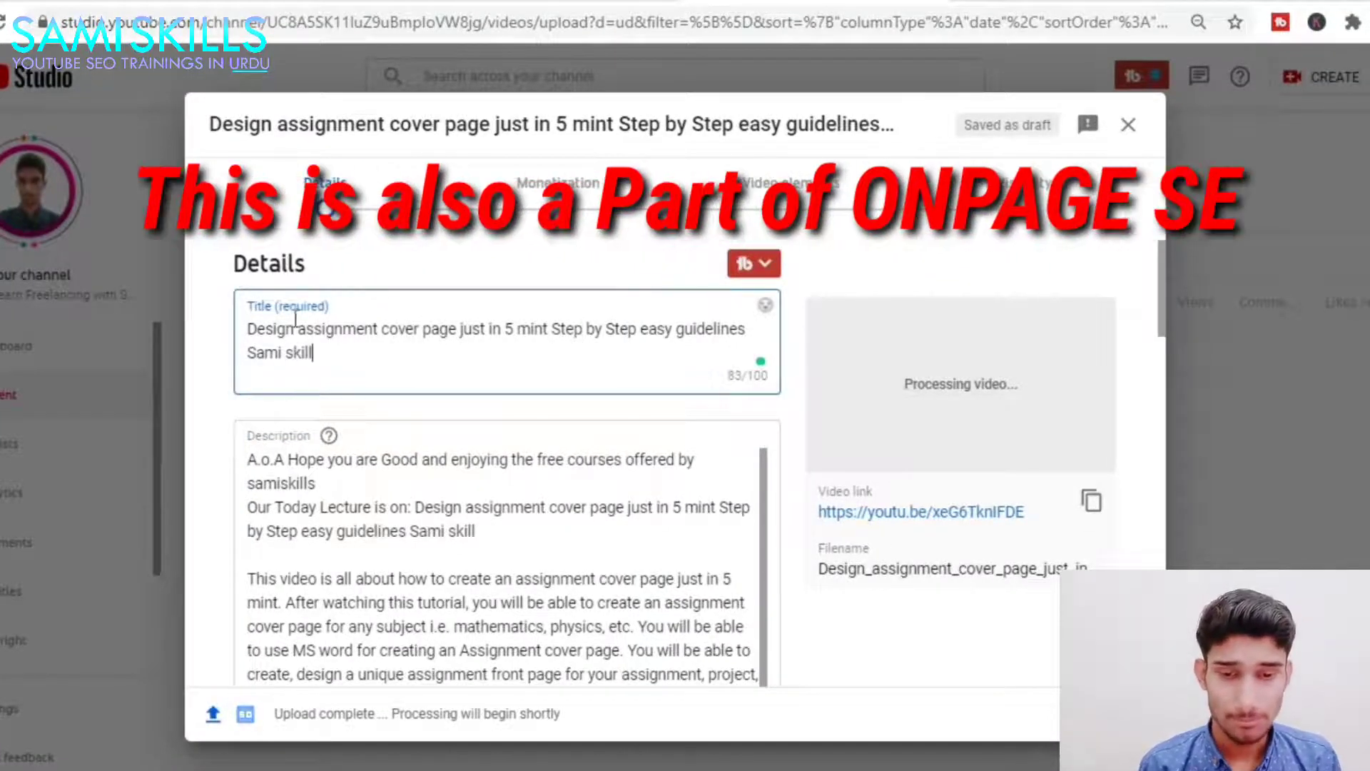
click(549, 347)
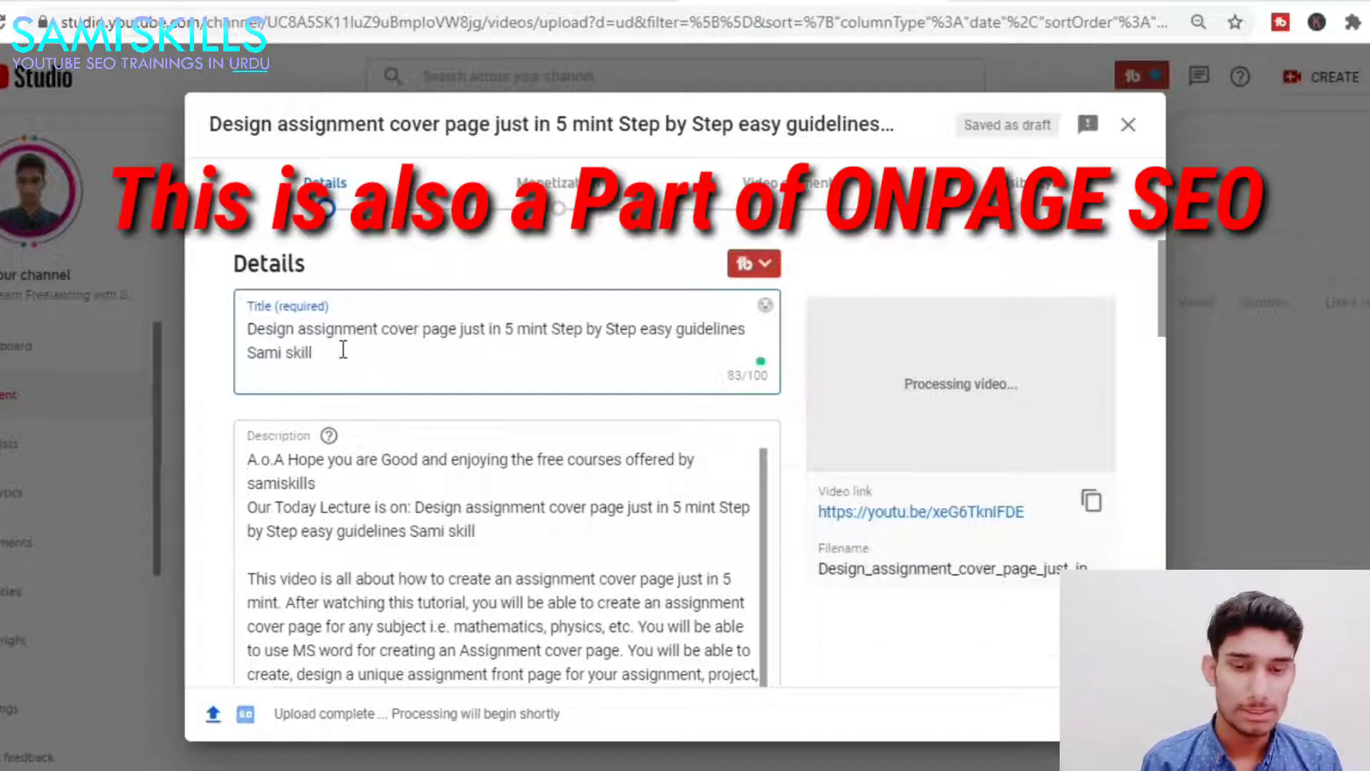
click(556, 330)
text(|)
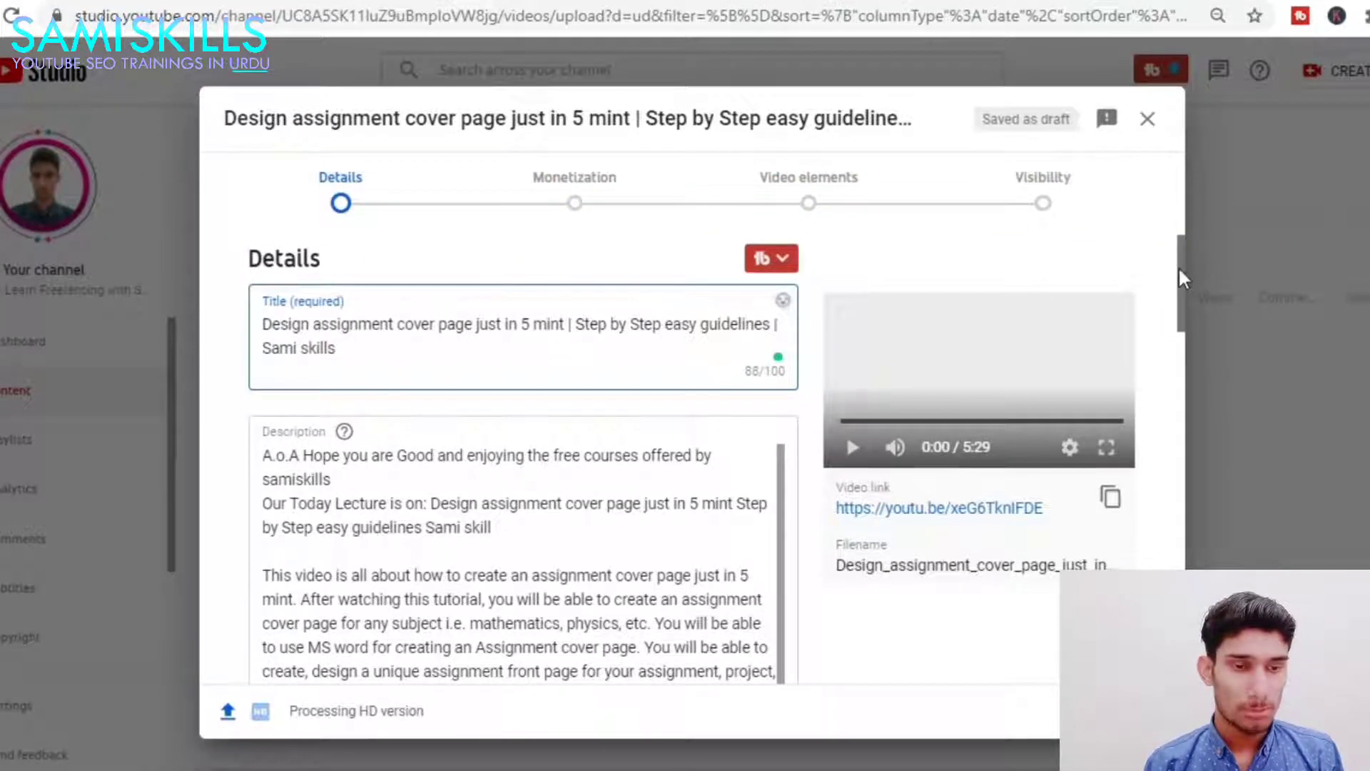
Step: Upload the "Design assignment cover page just in 5 mint" image from the Youtube SEO COURSE folder as the custom thumbnail
scroll(1187, 310, down, 2)
drag(1184, 298, 1208, 563)
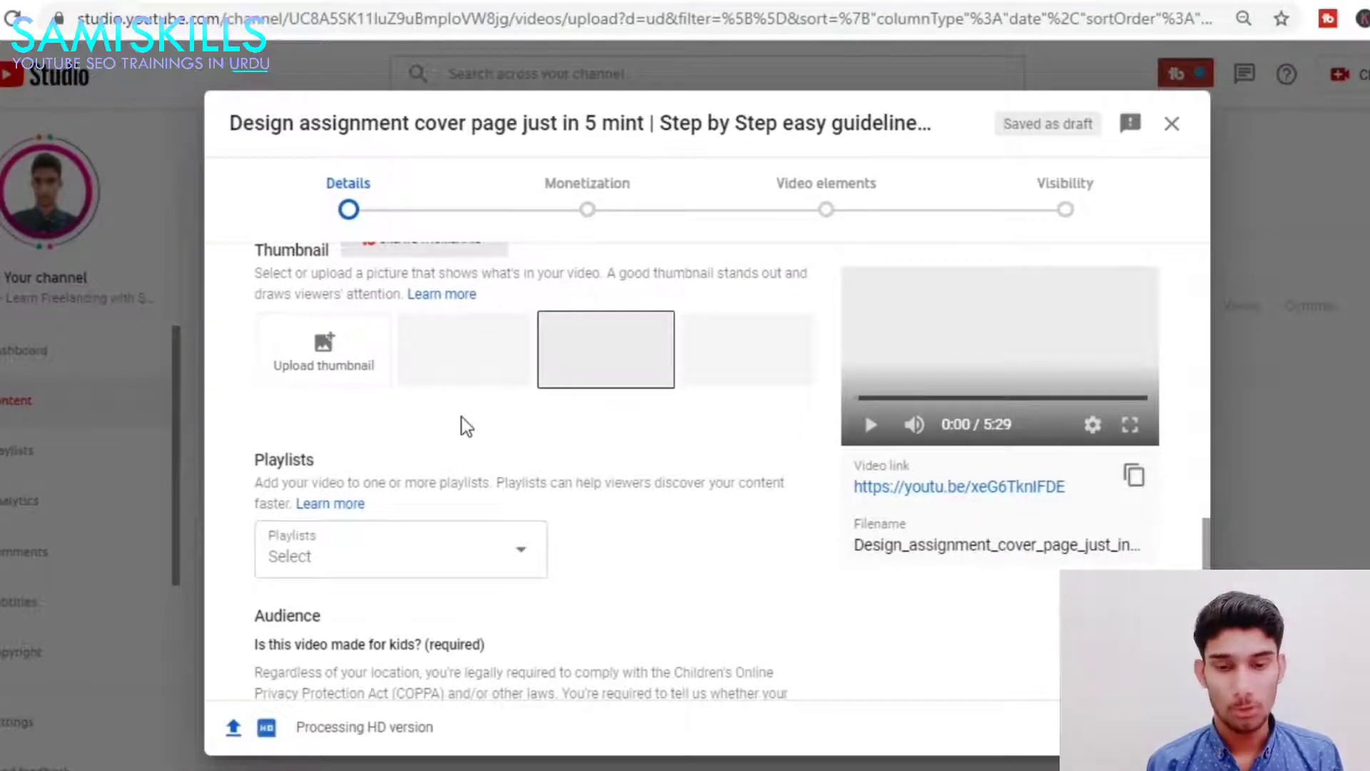
click(324, 362)
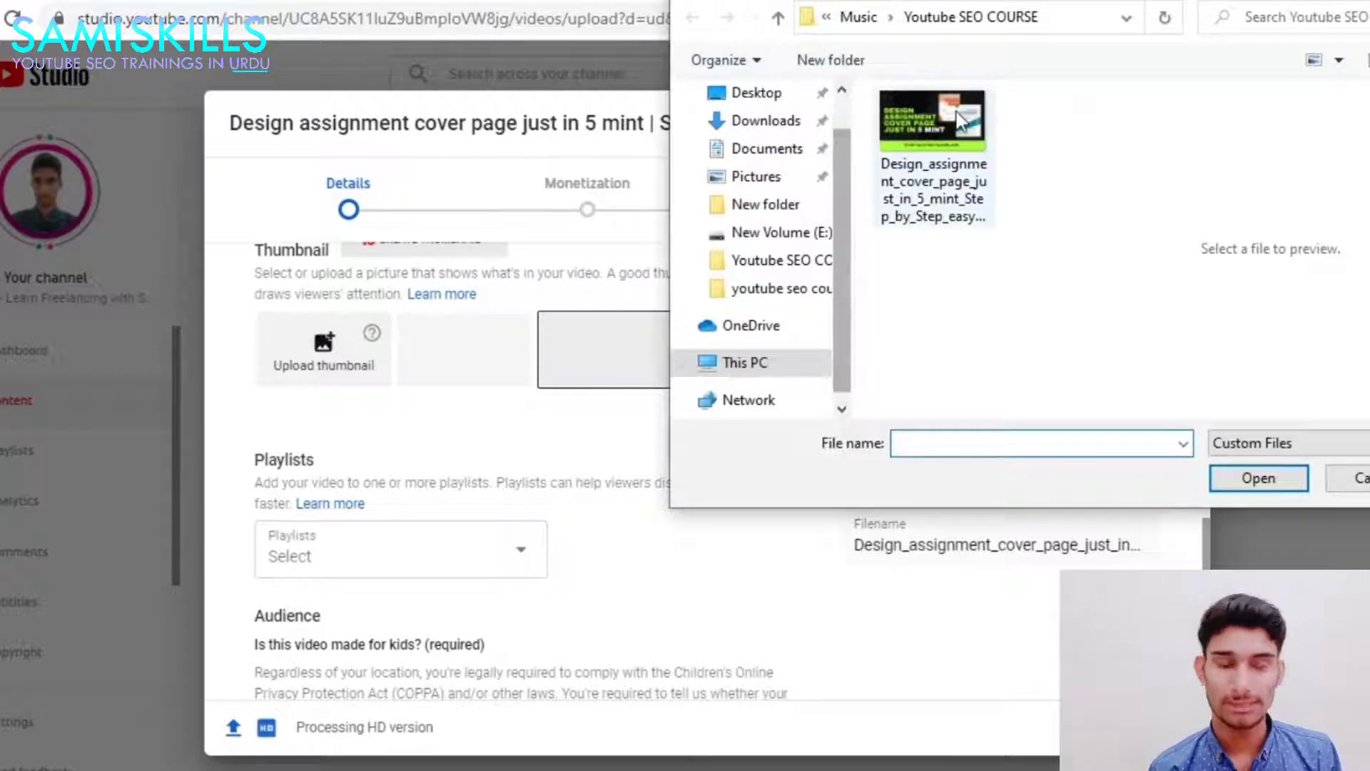
click(956, 118)
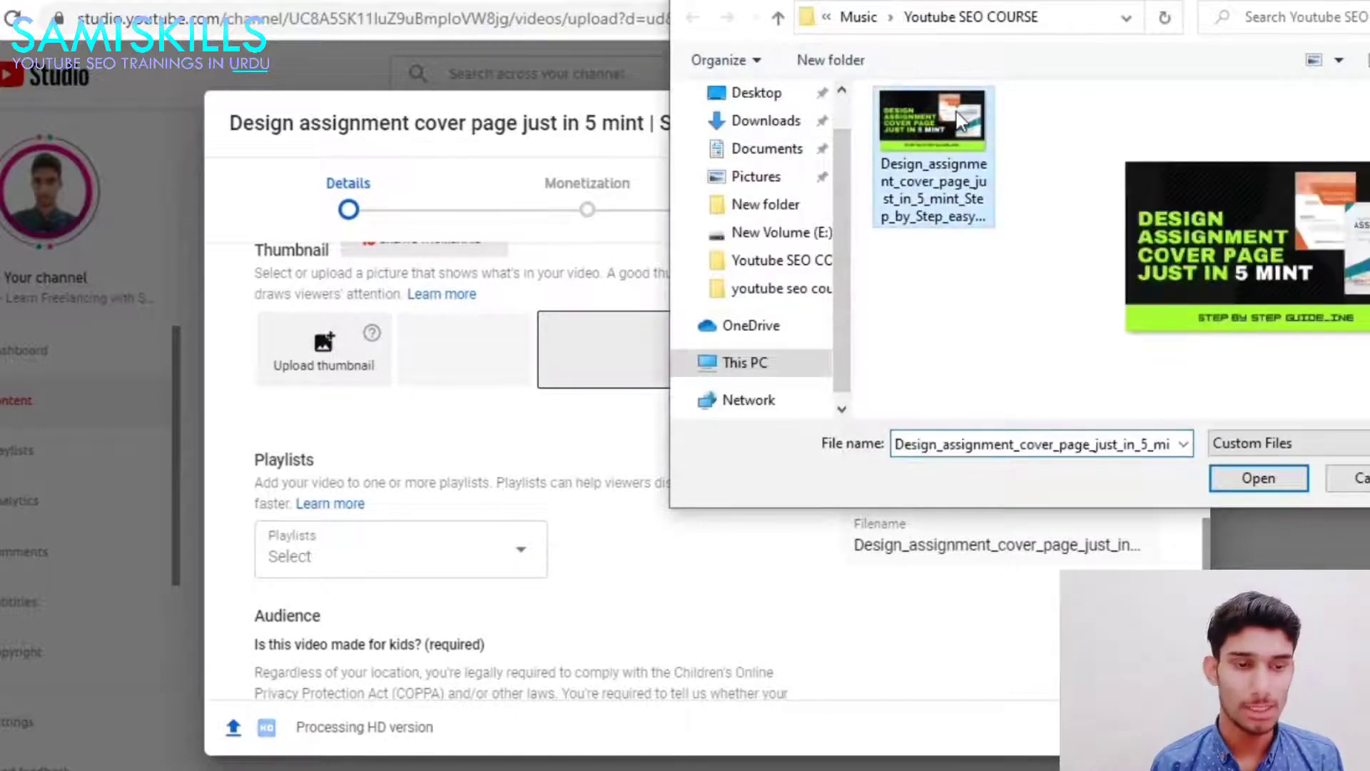
click(1256, 478)
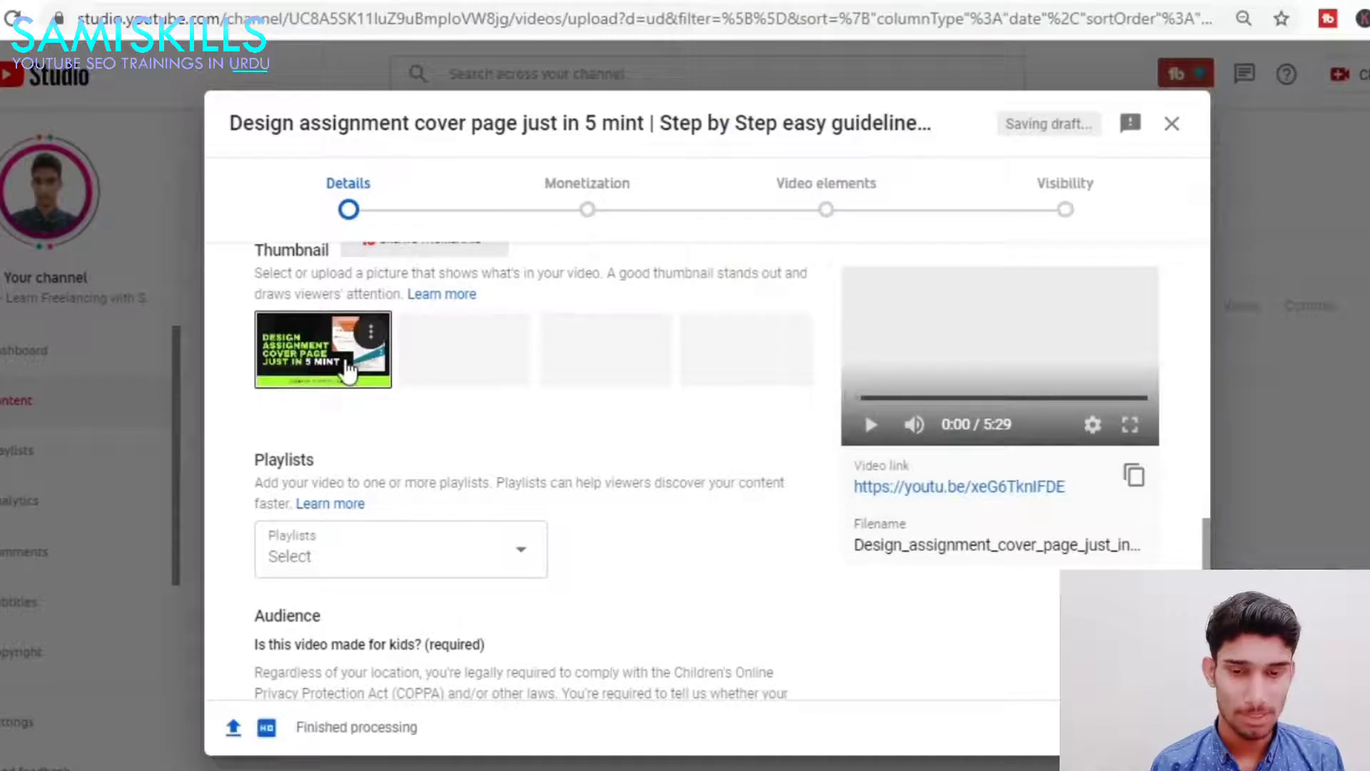
Step: Add the video to the "Informative Videos | How to Apply Online" playlist
scroll(349, 349, down, 3)
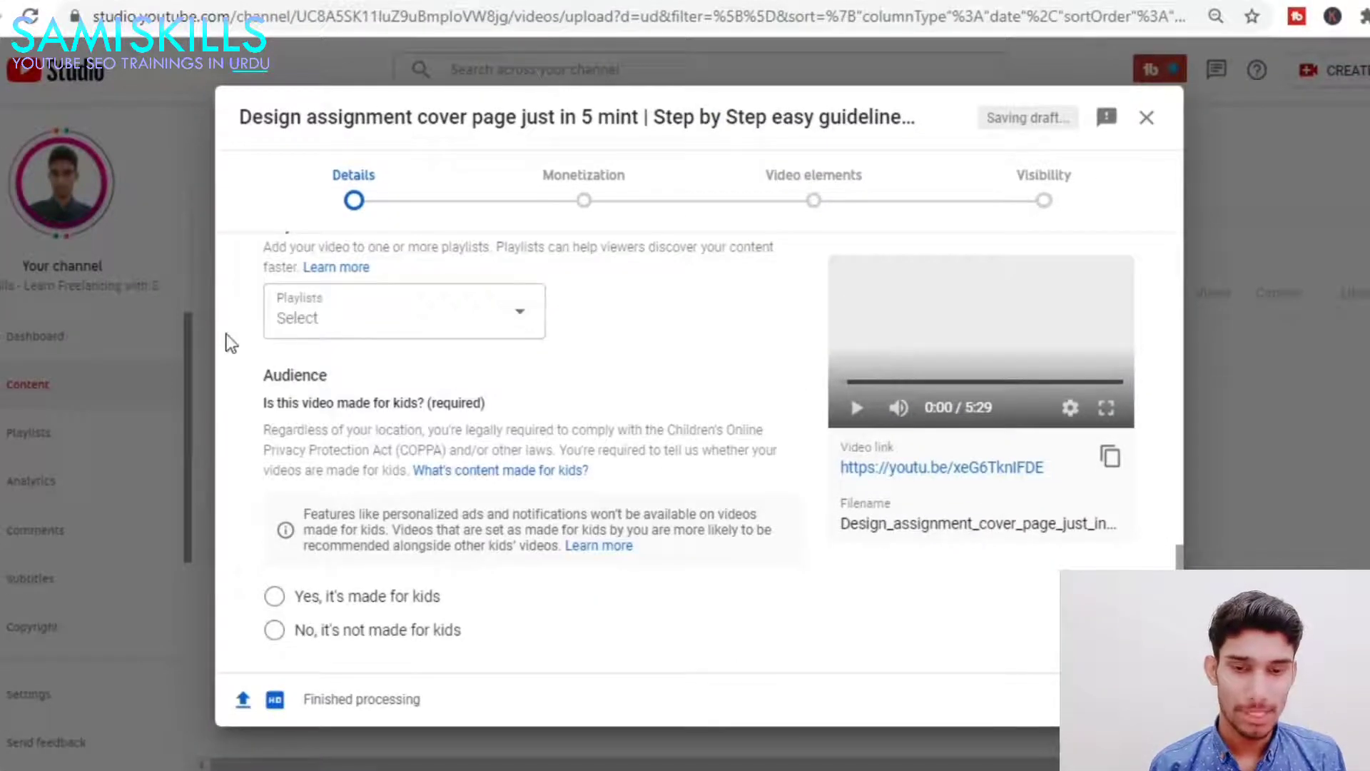
click(310, 322)
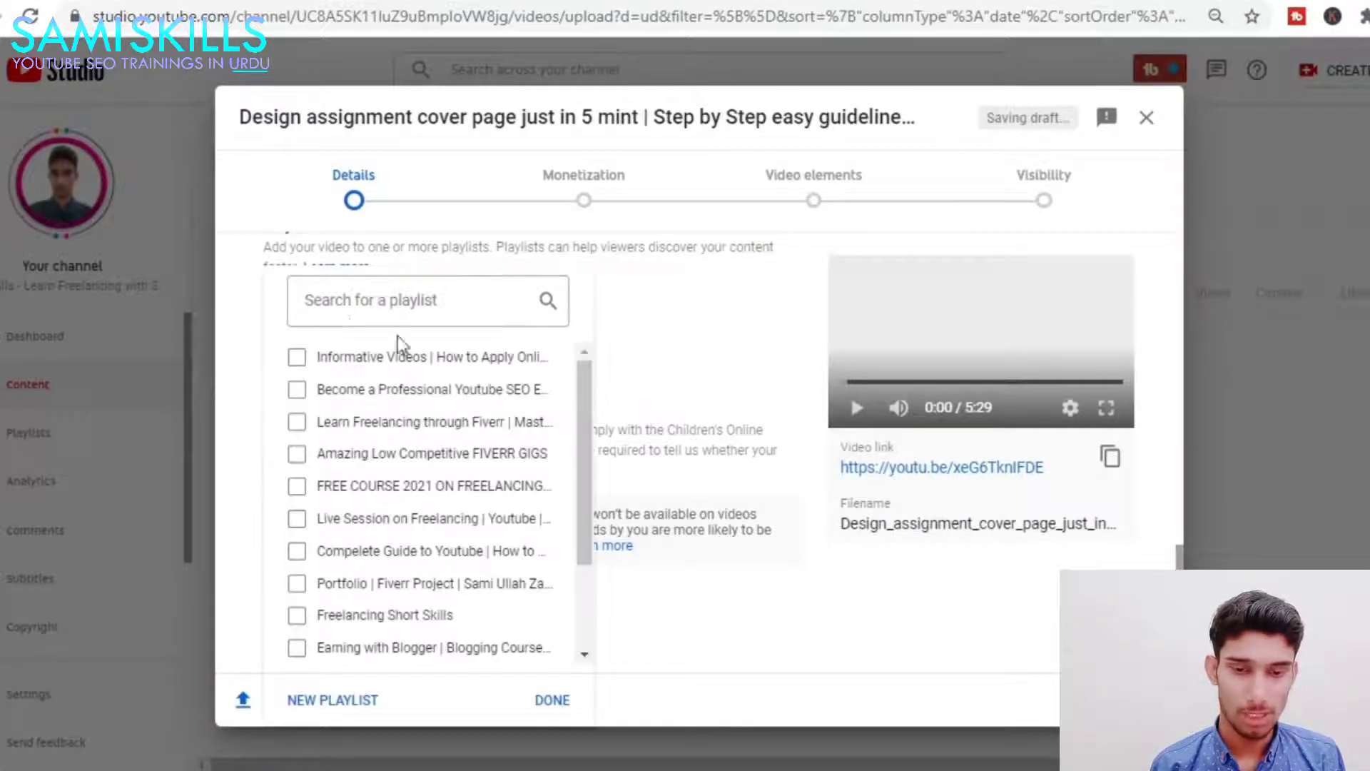
drag(589, 421, 599, 528)
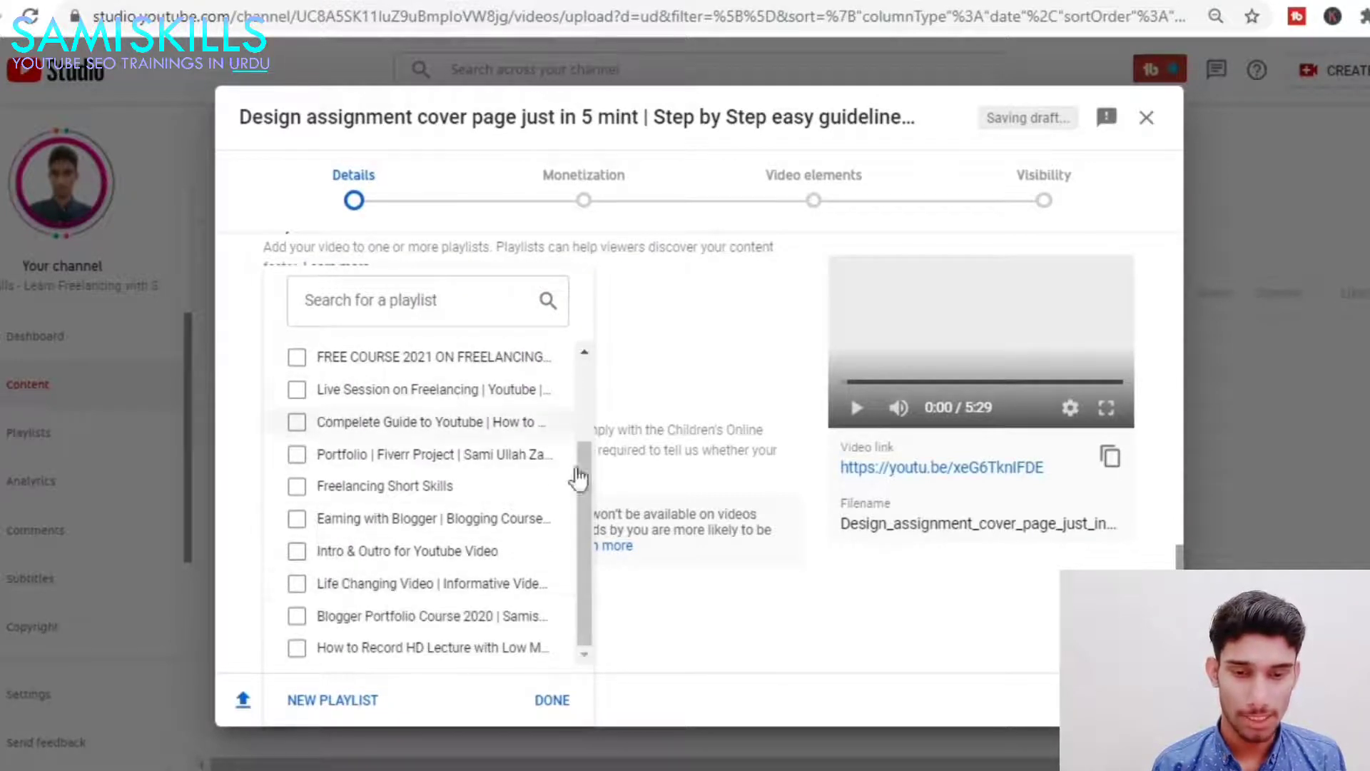
drag(582, 519, 590, 409)
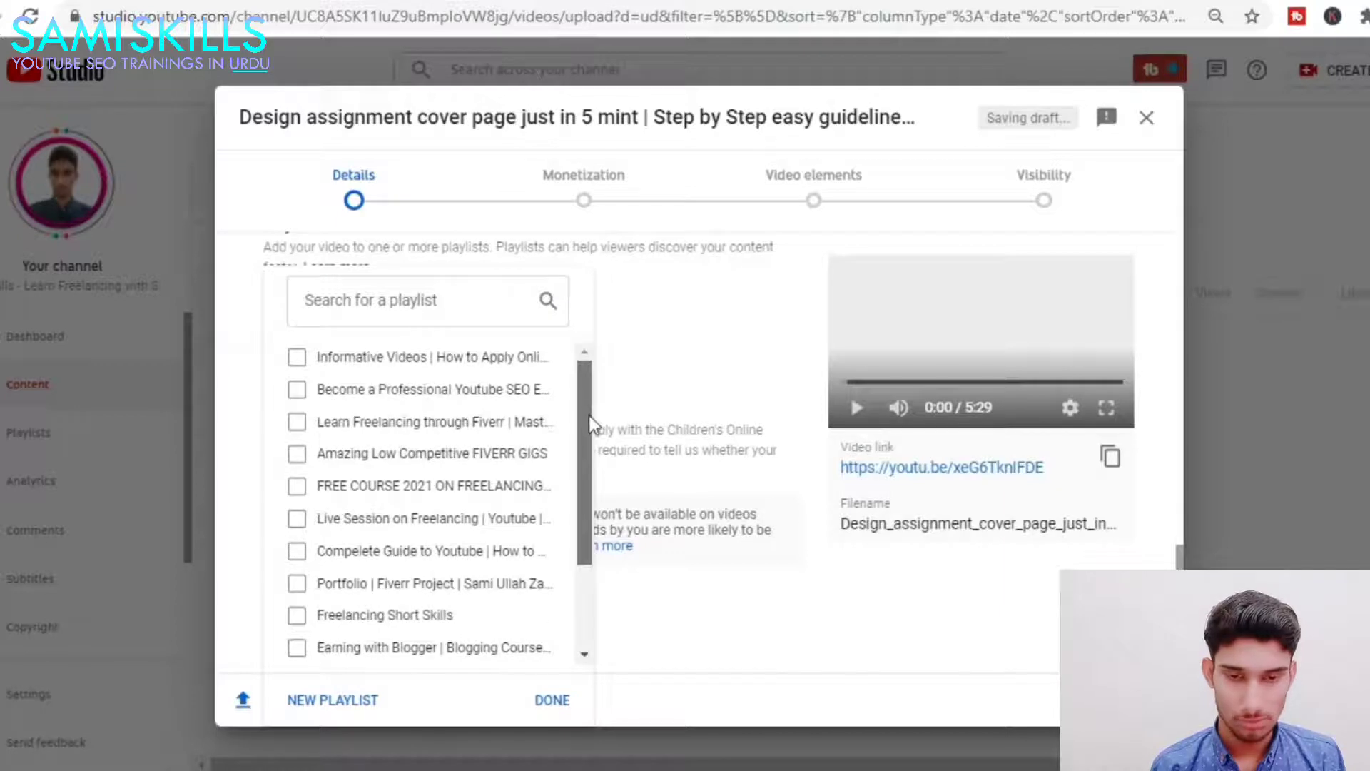
click(297, 357)
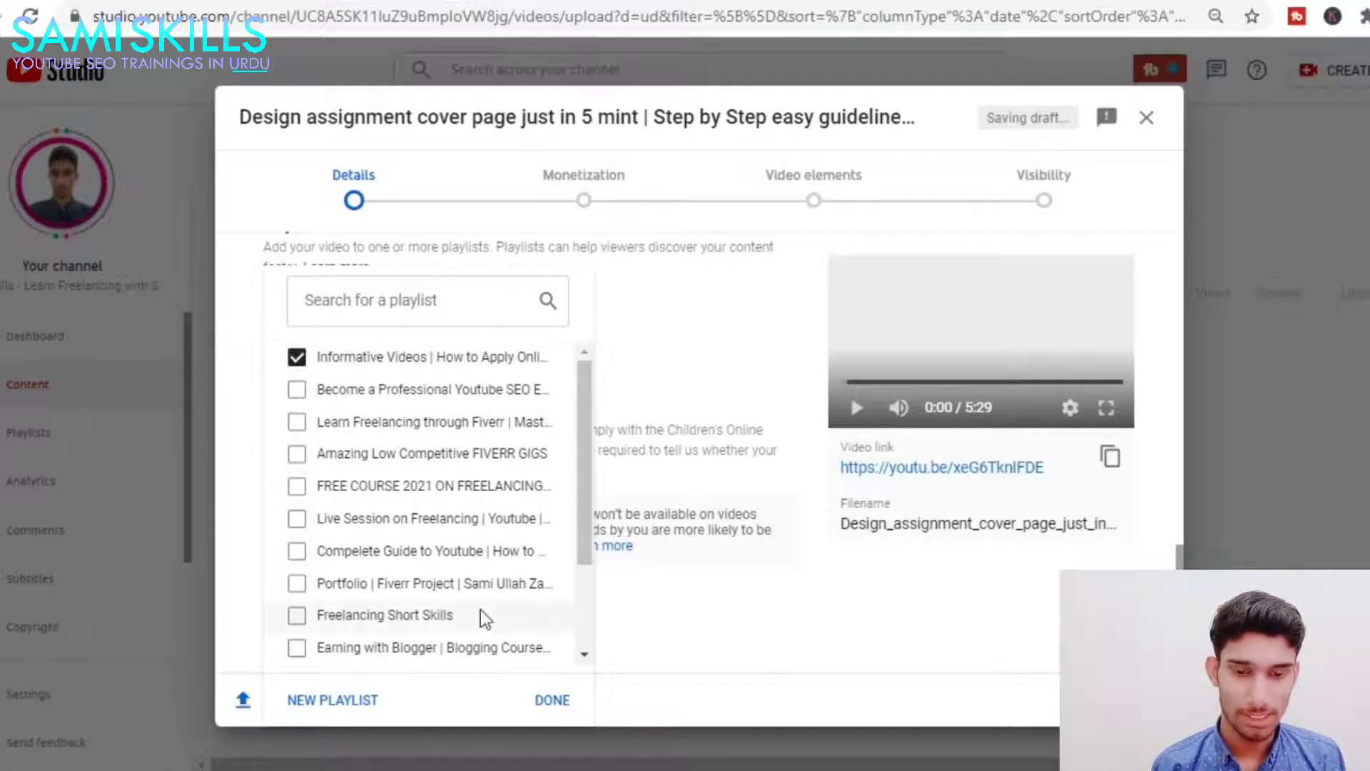
click(556, 703)
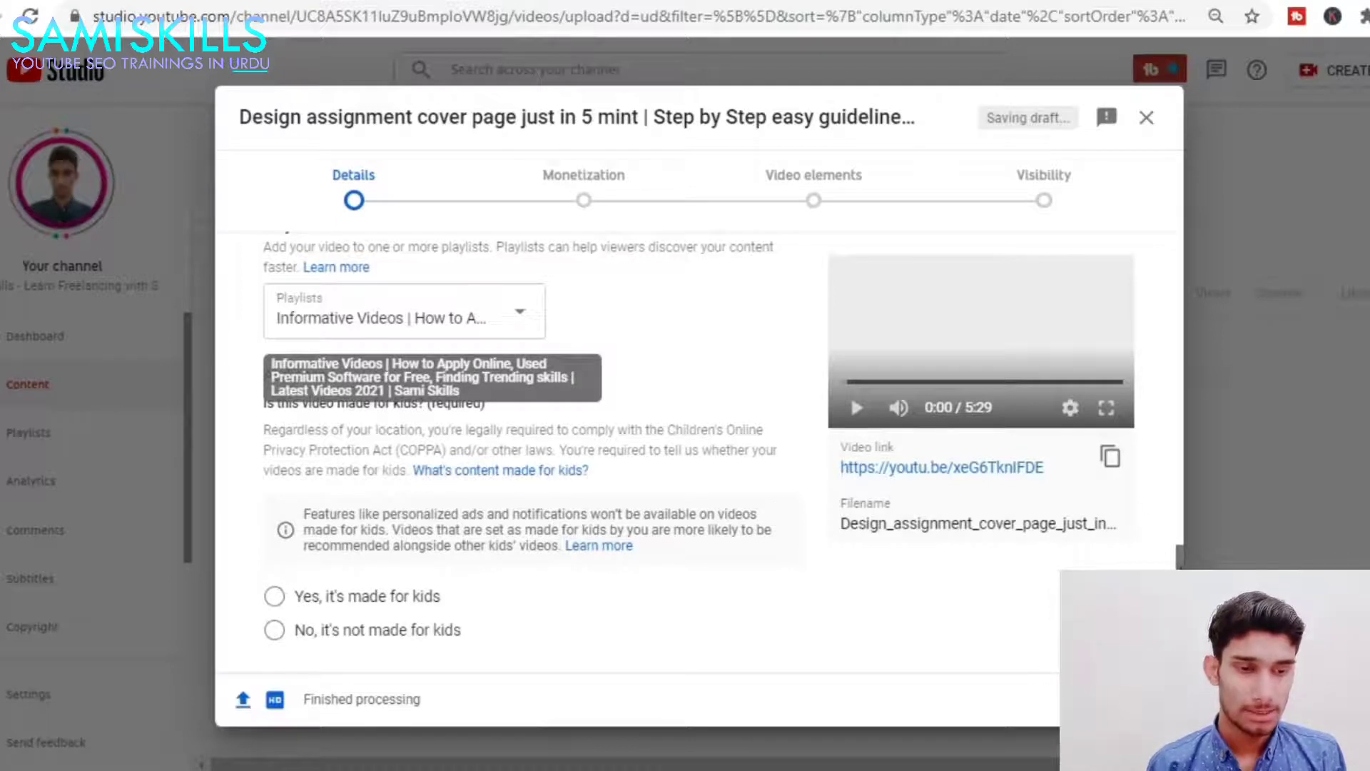
Step: Mark the video's audience as not made for kids
scroll(359, 458, down, 2)
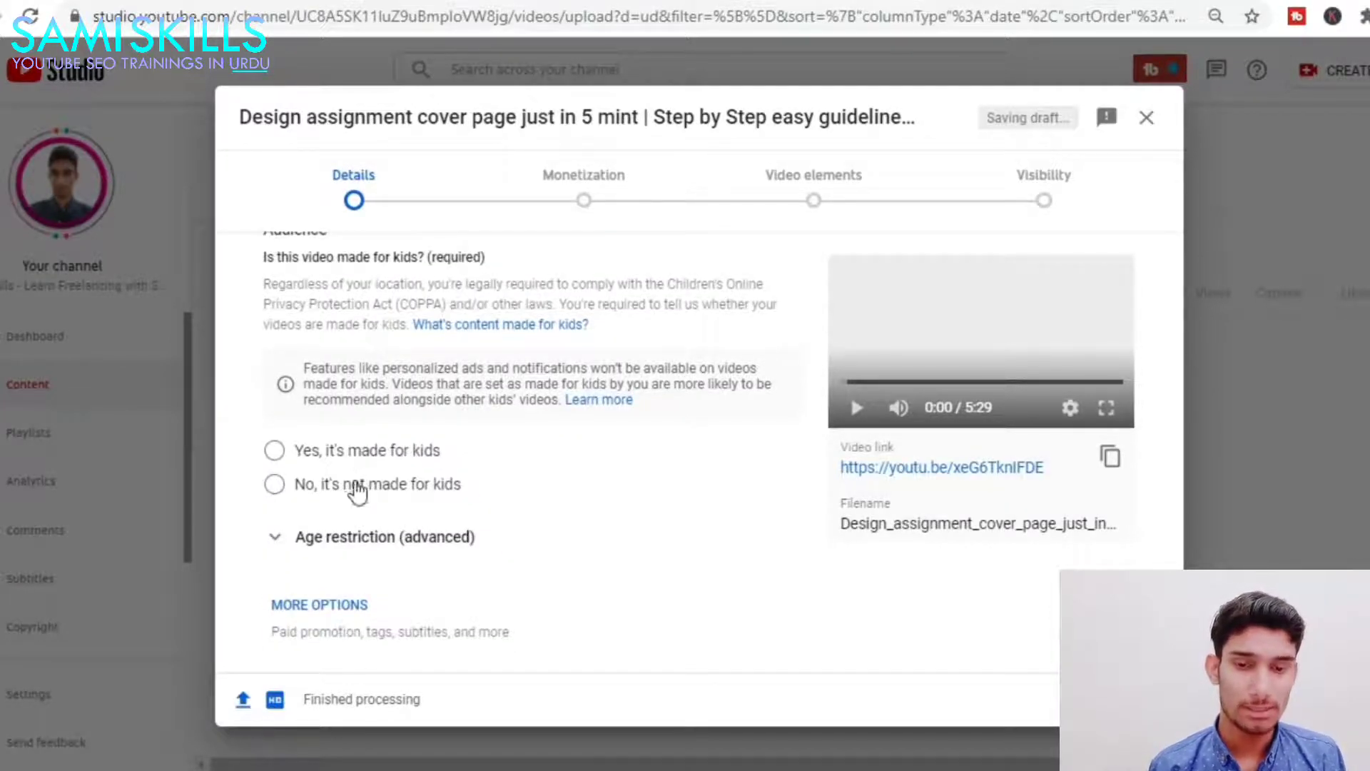
click(283, 491)
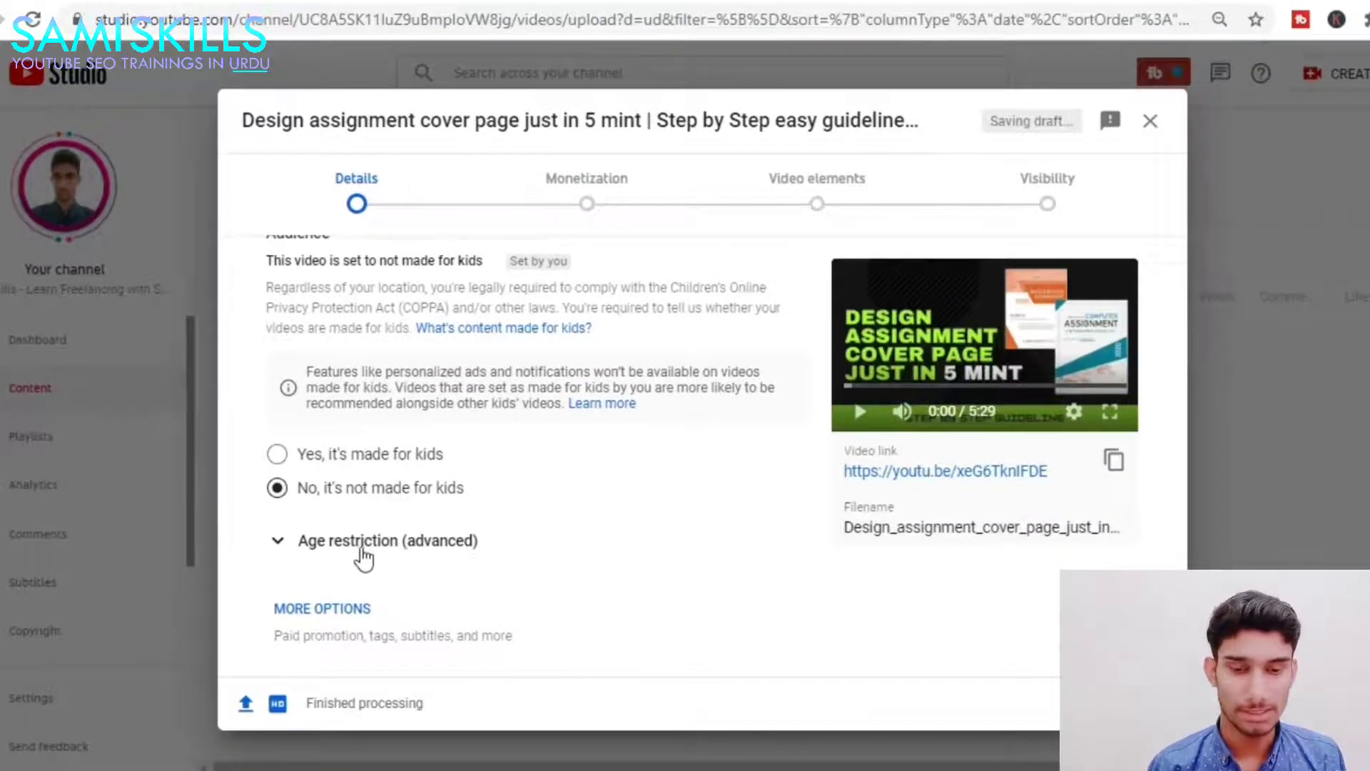
Step: Expand the advanced age restriction settings and restrict the video to viewers over 18
click(277, 542)
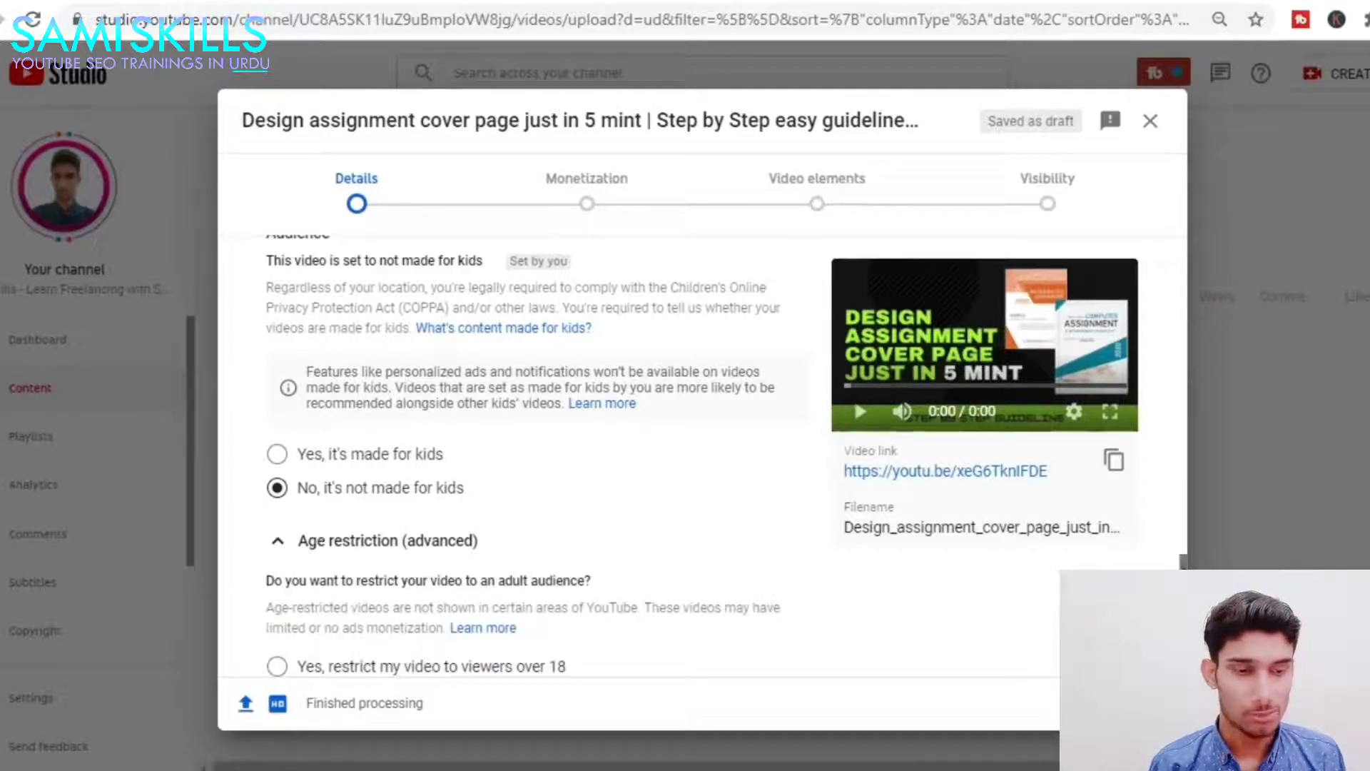
scroll(523, 449, down, 2)
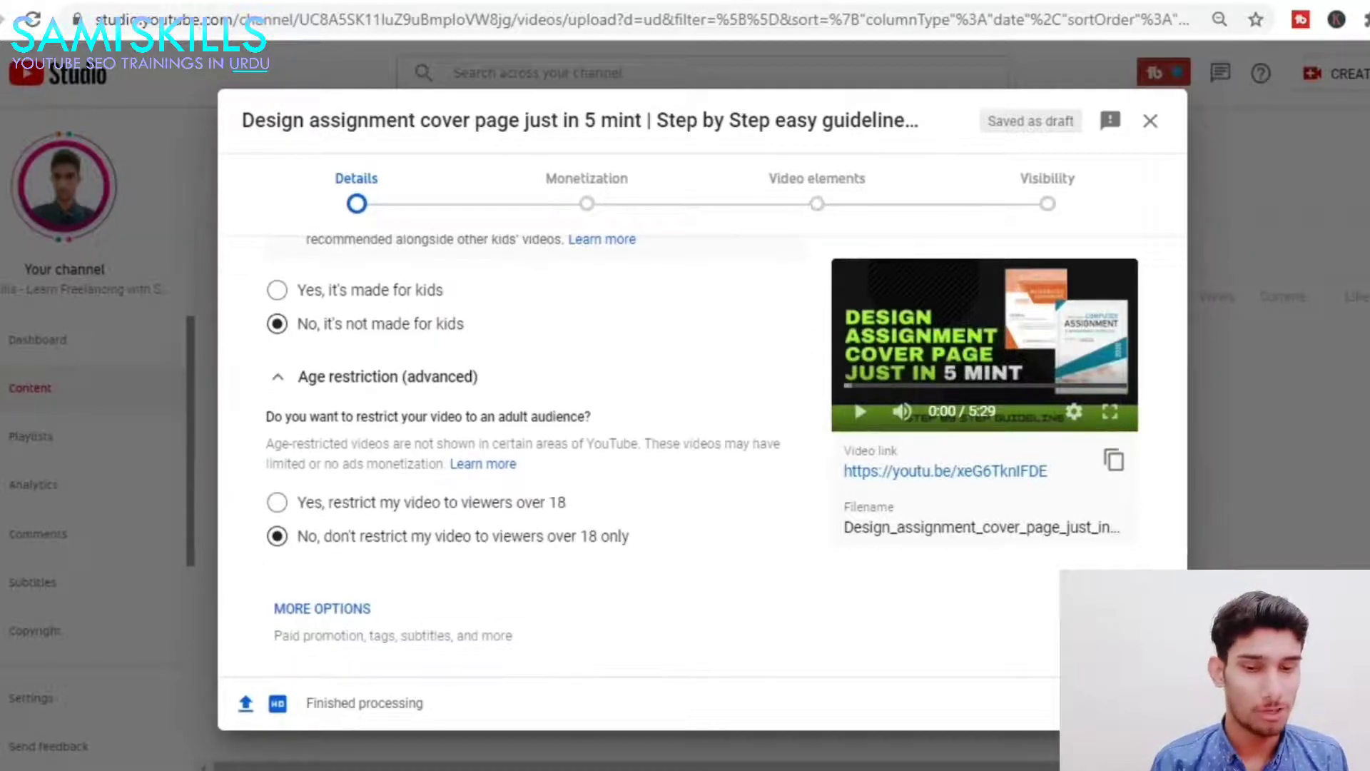
scroll(523, 450, up, 1)
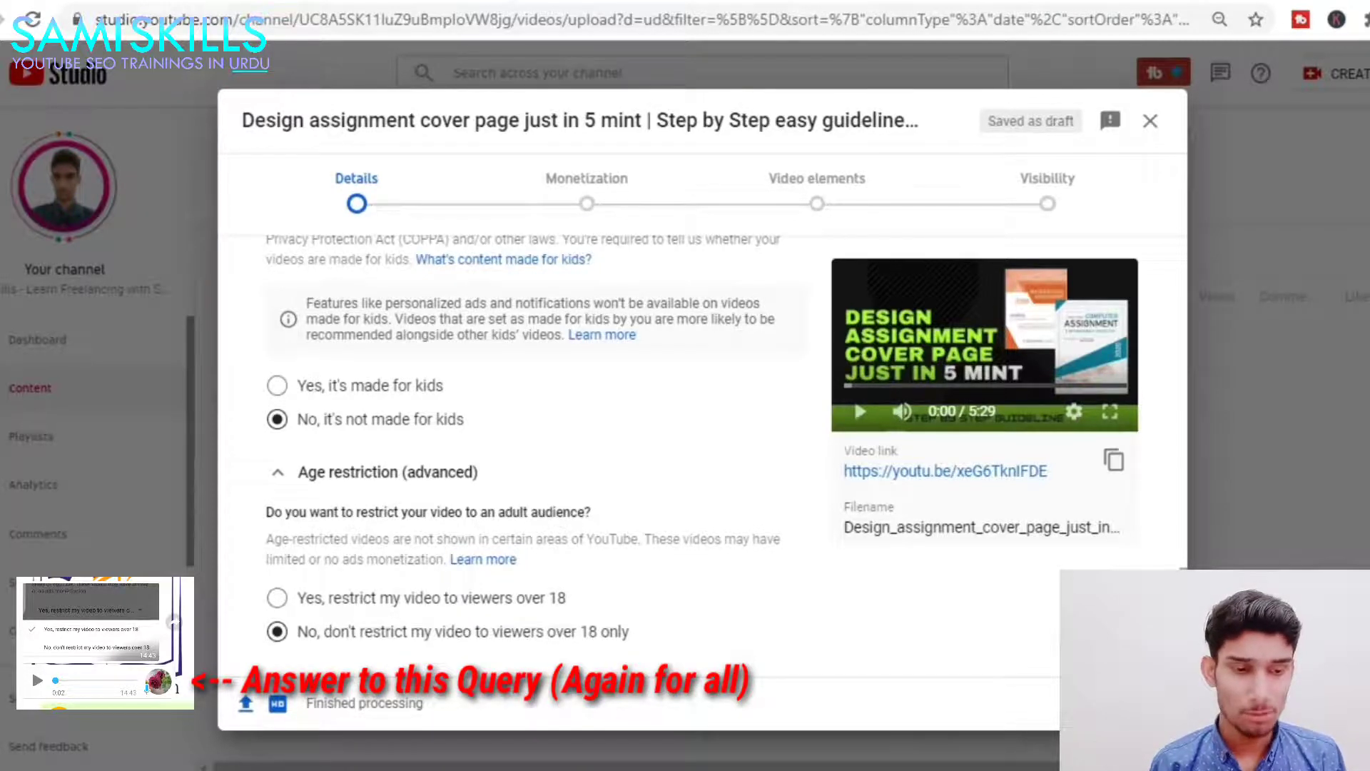
scroll(471, 431, up, 1)
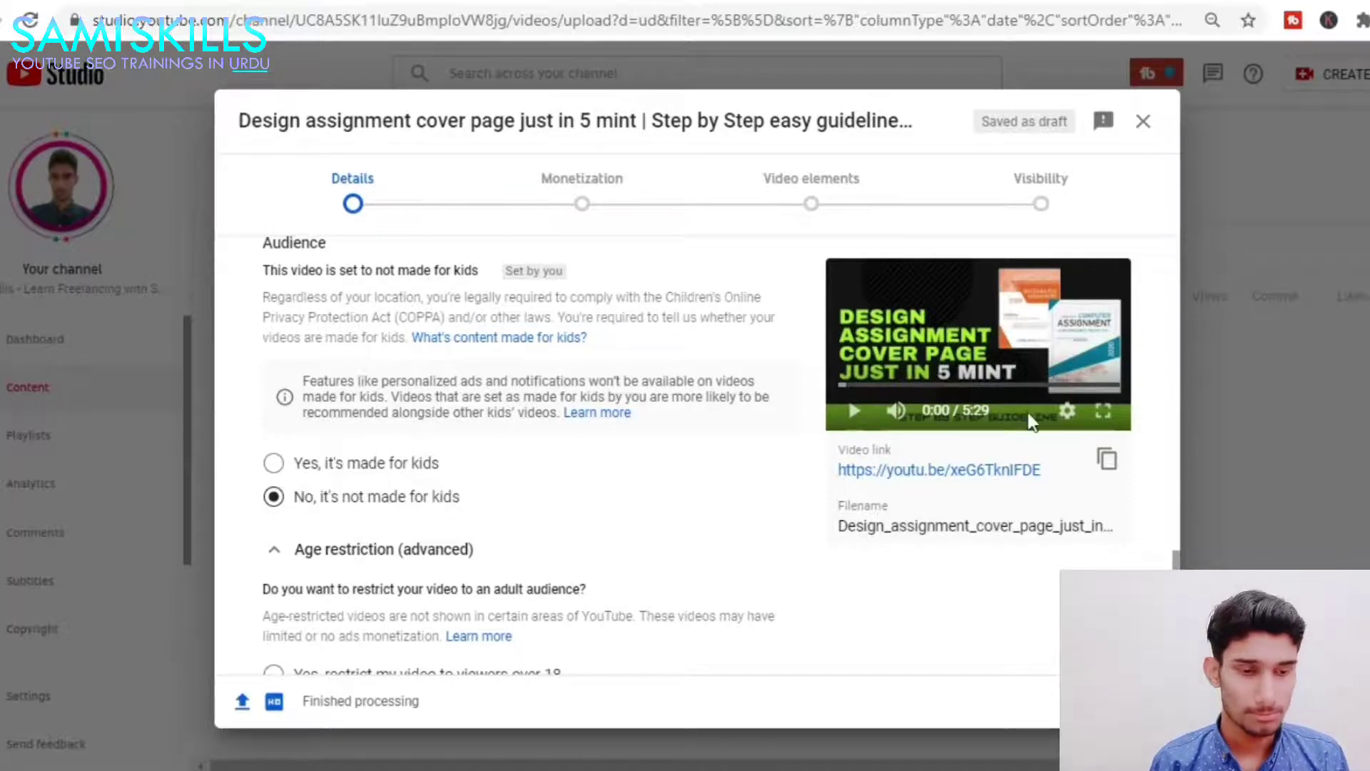
scroll(360, 517, down, 3)
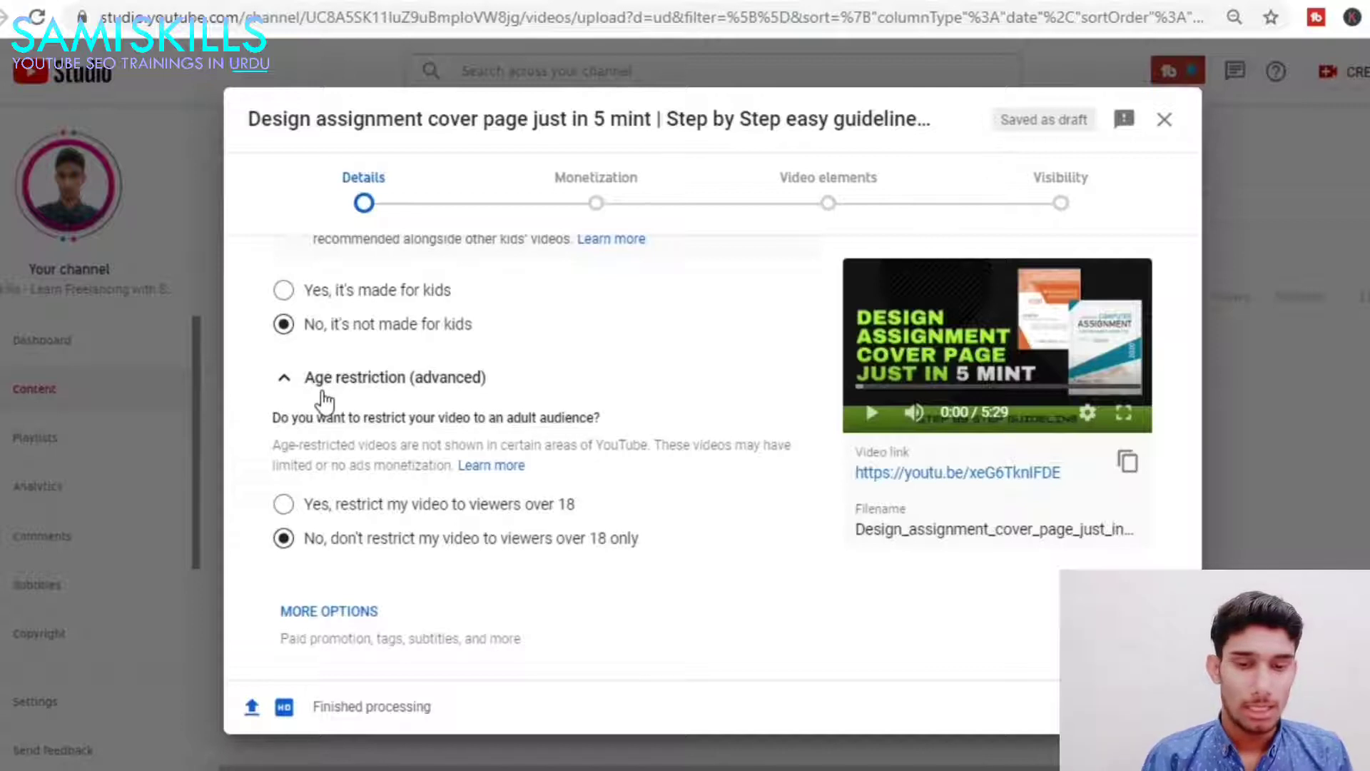
click(285, 506)
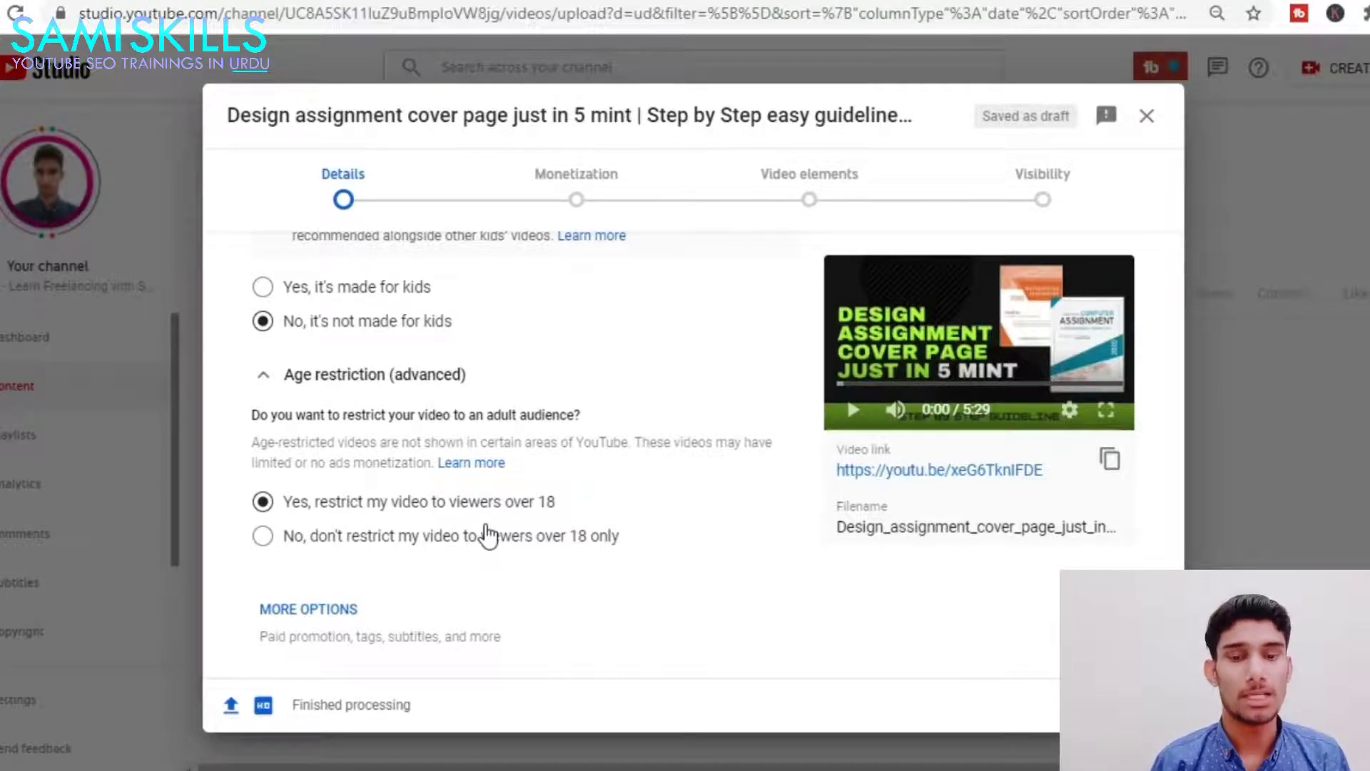
Step: Set the video to not be restricted to viewers over 18 and clear all preset tags in the additional options
click(262, 537)
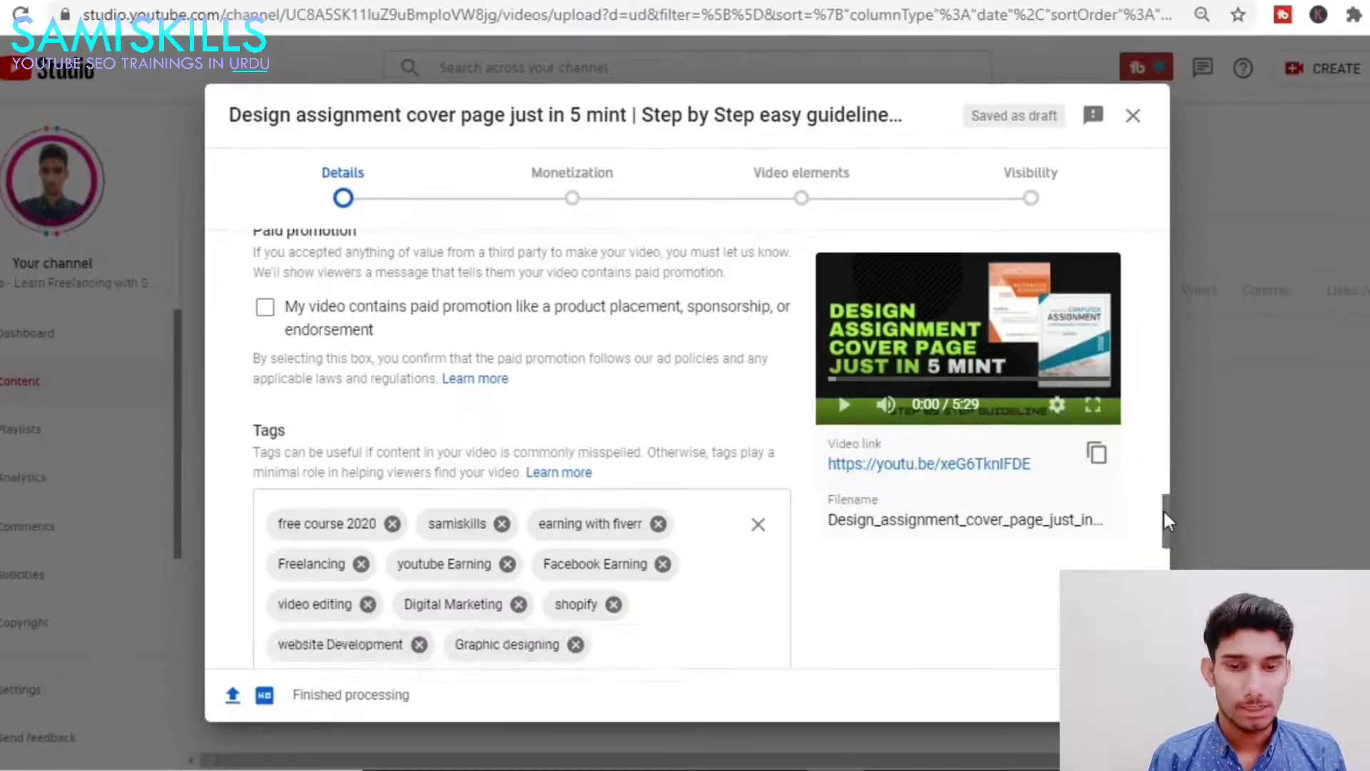
scroll(1163, 508, up, 1)
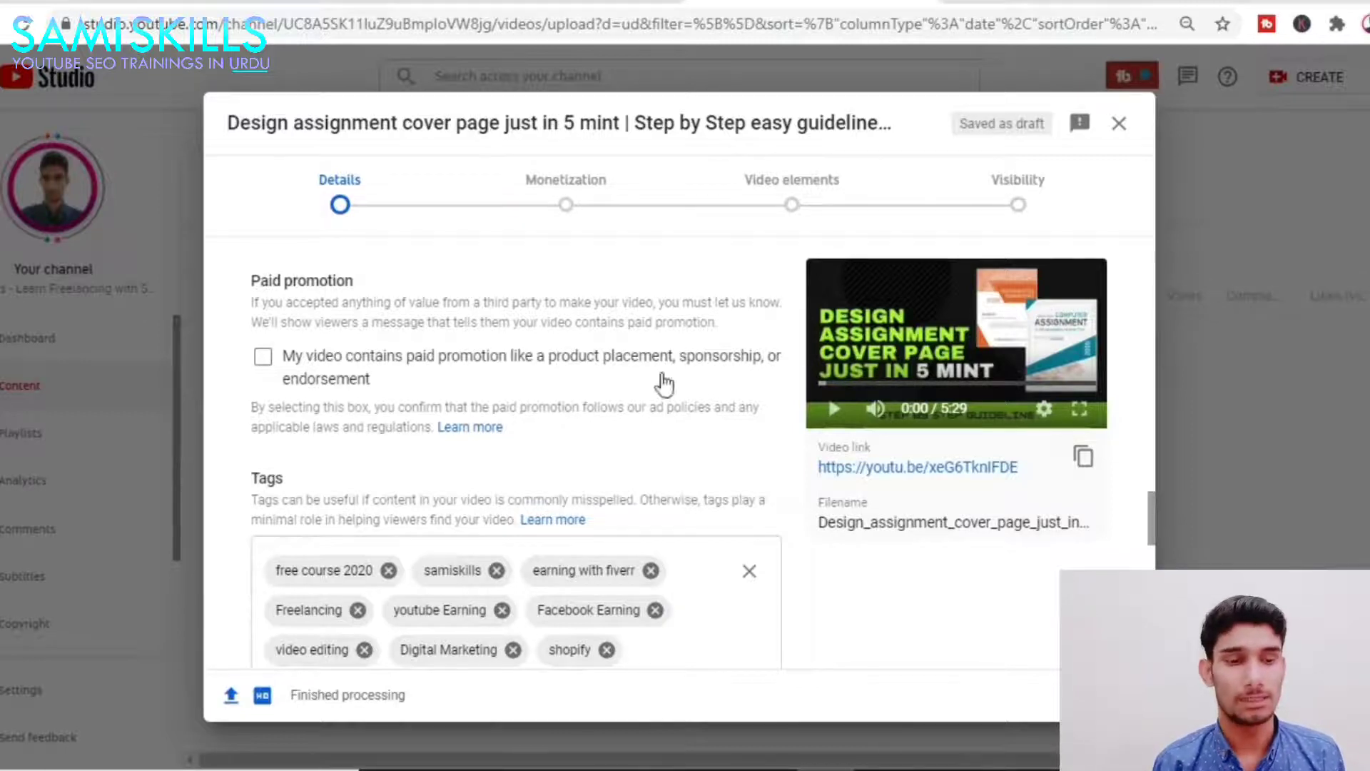
drag(1153, 519, 1153, 534)
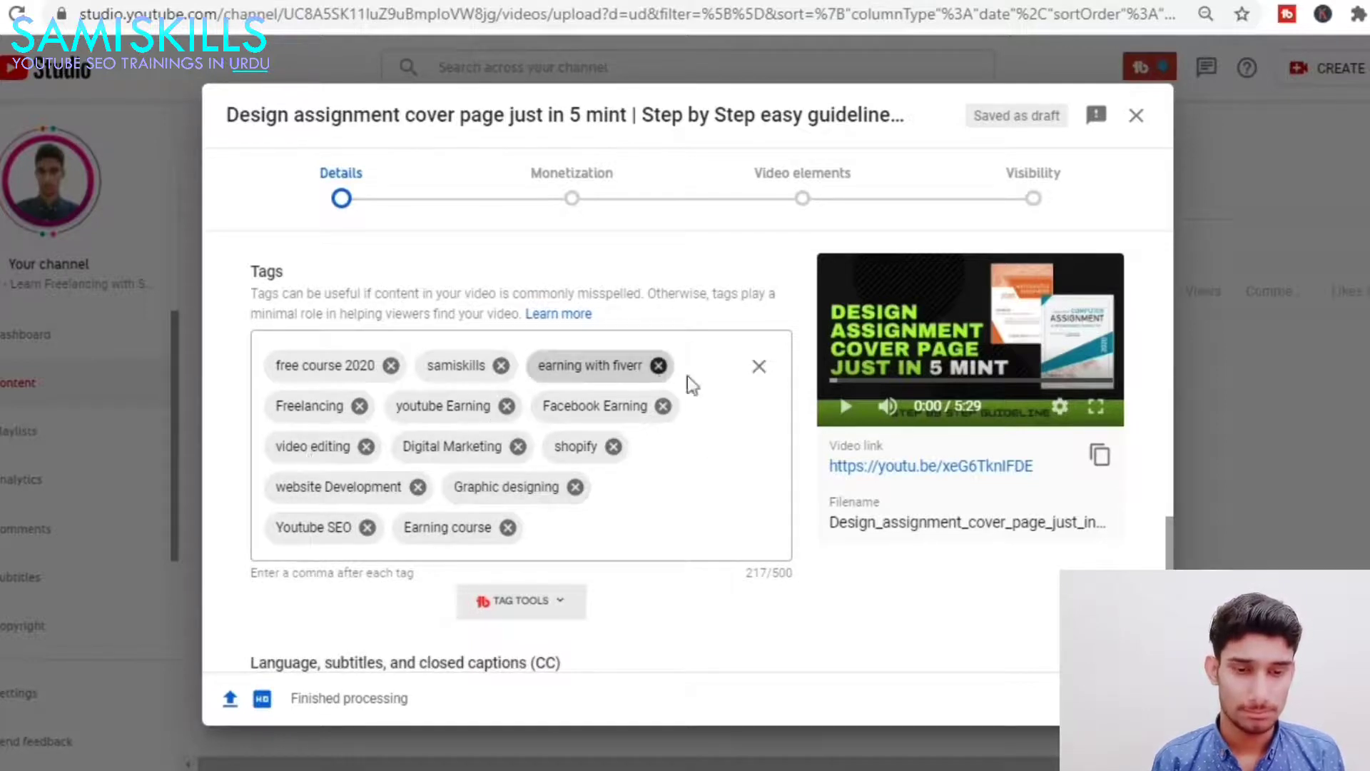
click(759, 366)
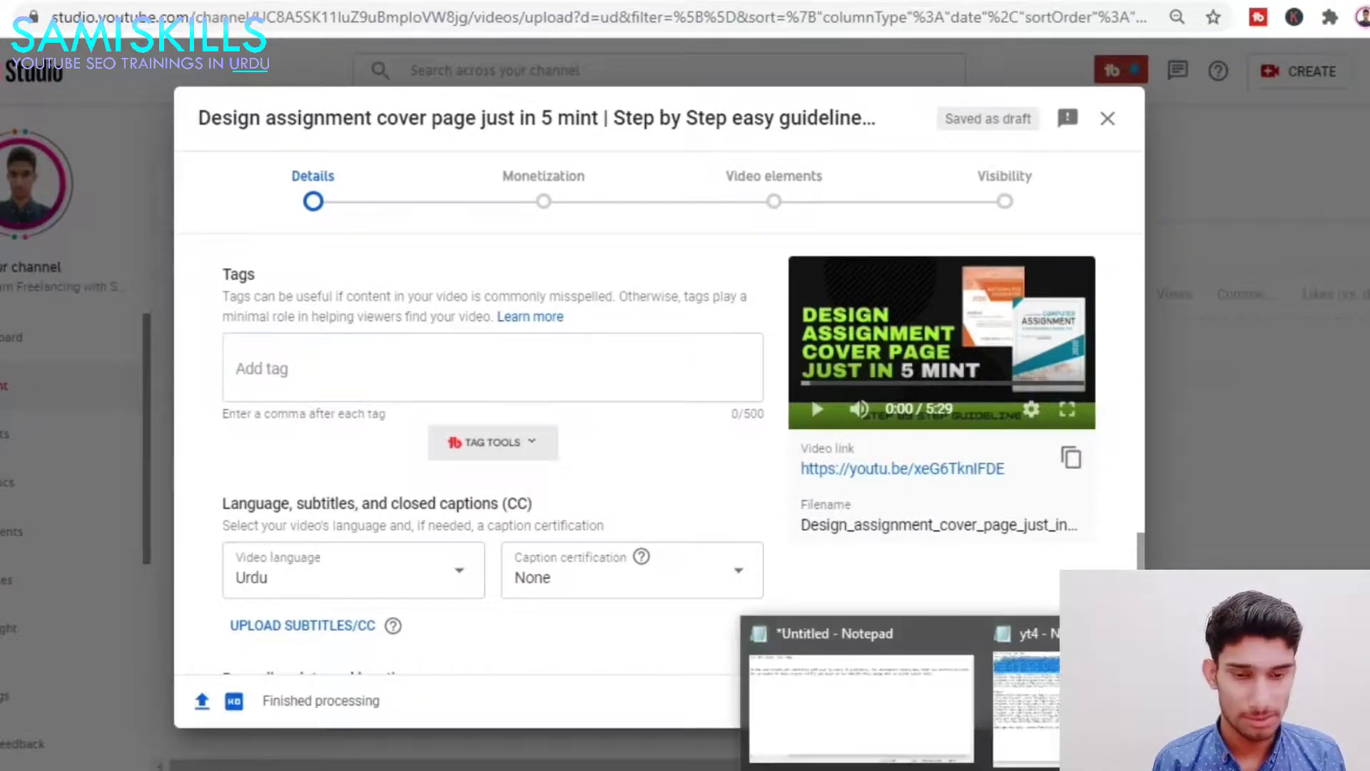
Step: Paste the assignment cover page keywords from the Notepad notes as the video's tags, including "cover page design" and "university assignment"
click(943, 743)
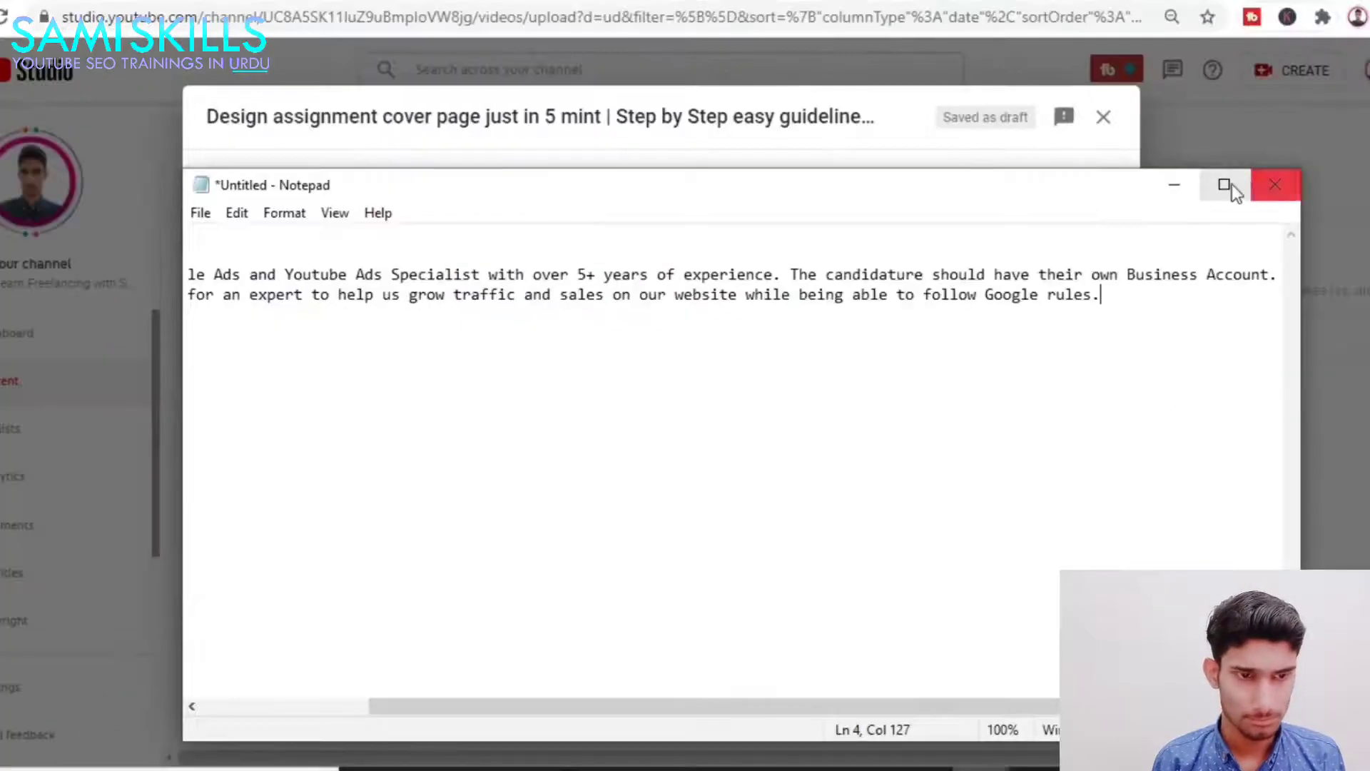
click(1174, 184)
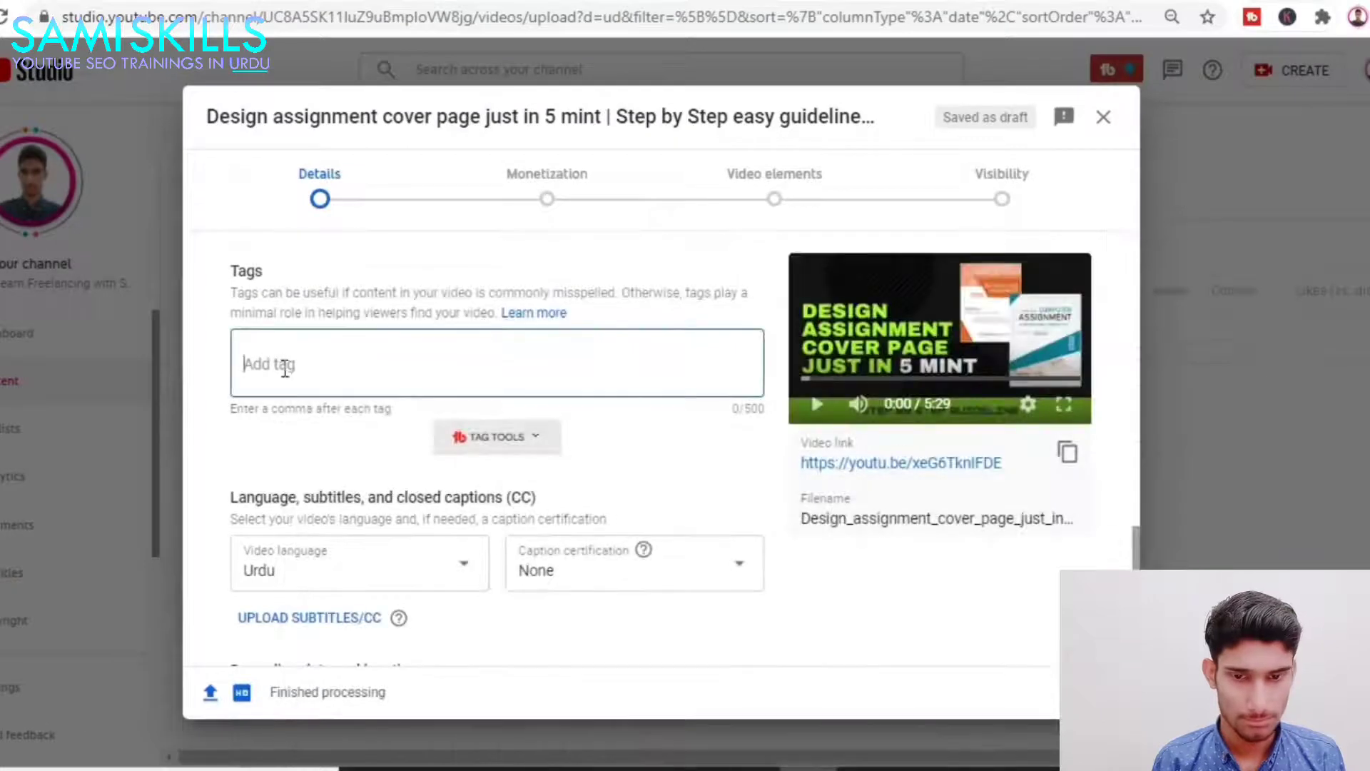
key(ctrl+v)
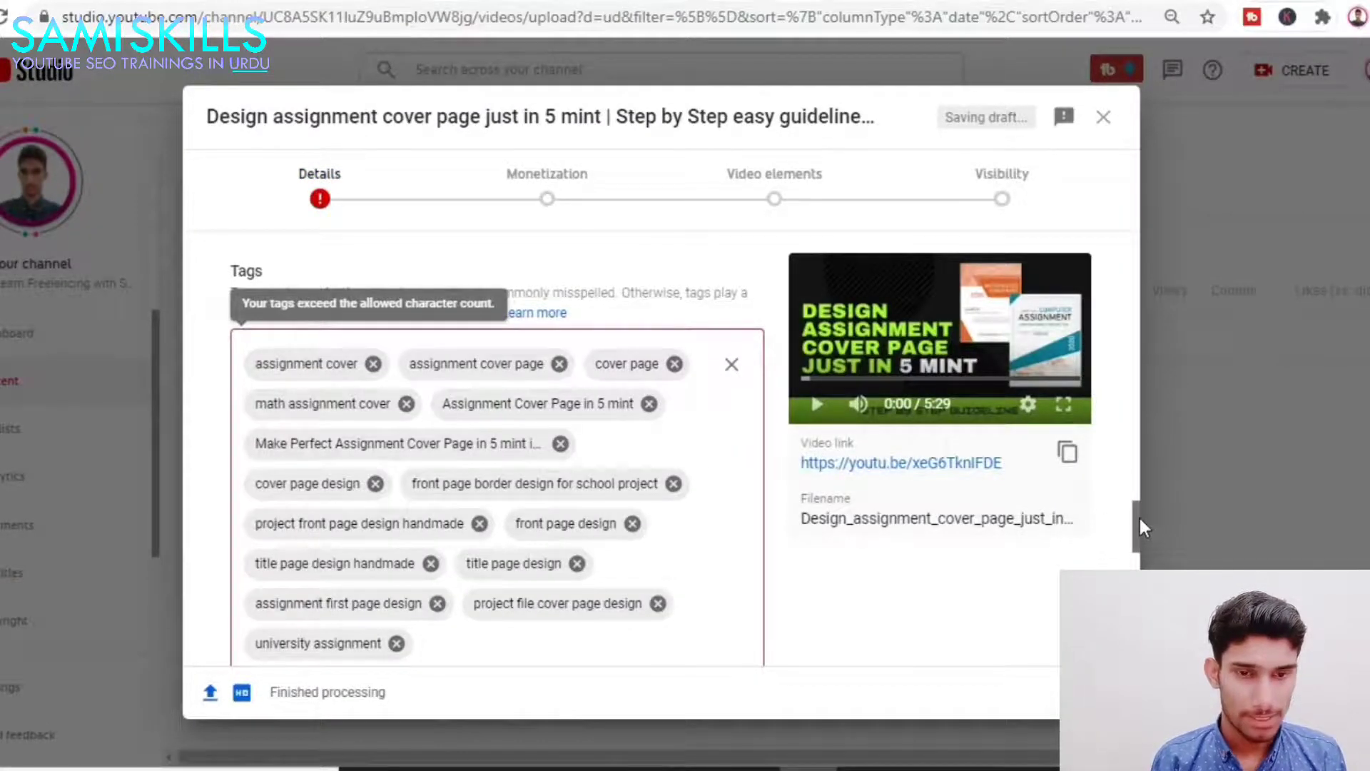
Step: Remove the "title page design handmade" tag to bring the tags within the 500-character limit
mouse_move(1137, 515)
mouse_down()
mouse_move(1141, 561)
mouse_move(1137, 541)
mouse_up()
scroll(640, 543, up, 1)
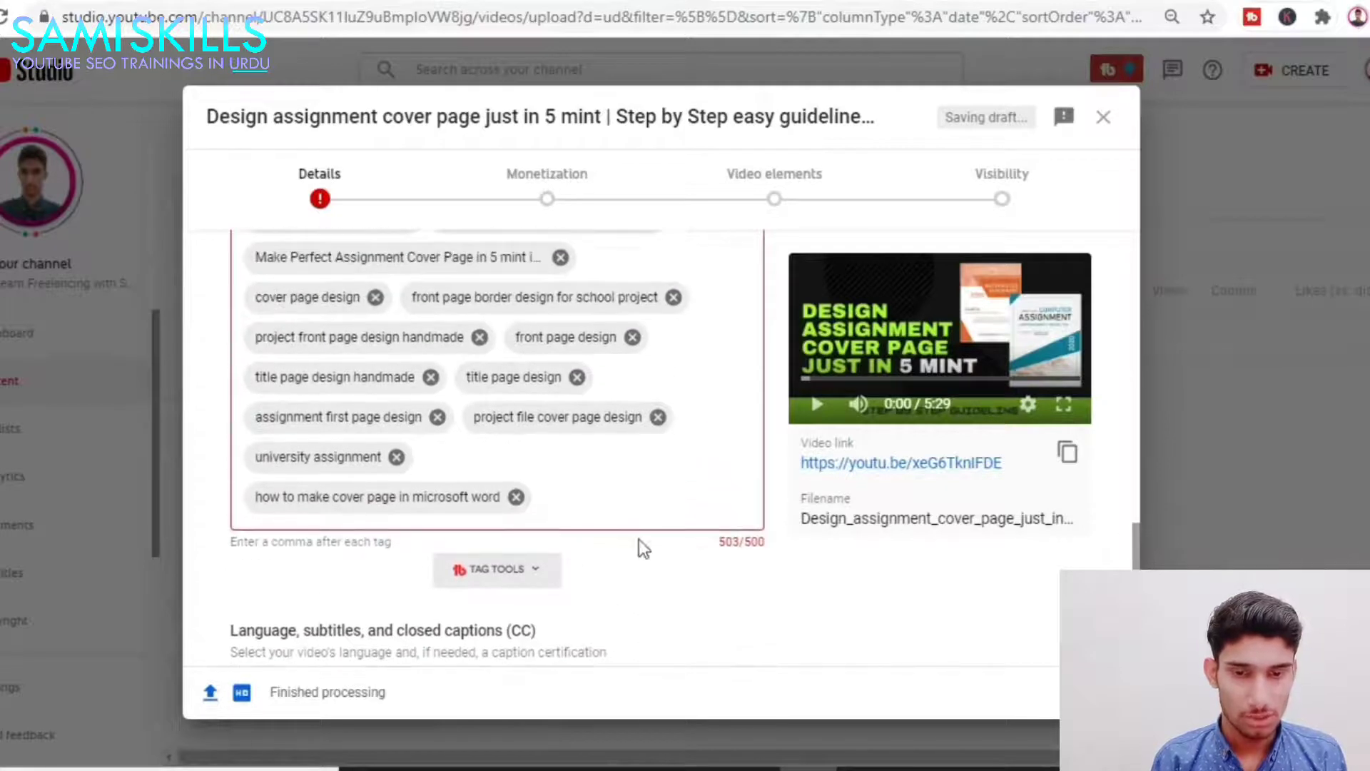
click(431, 377)
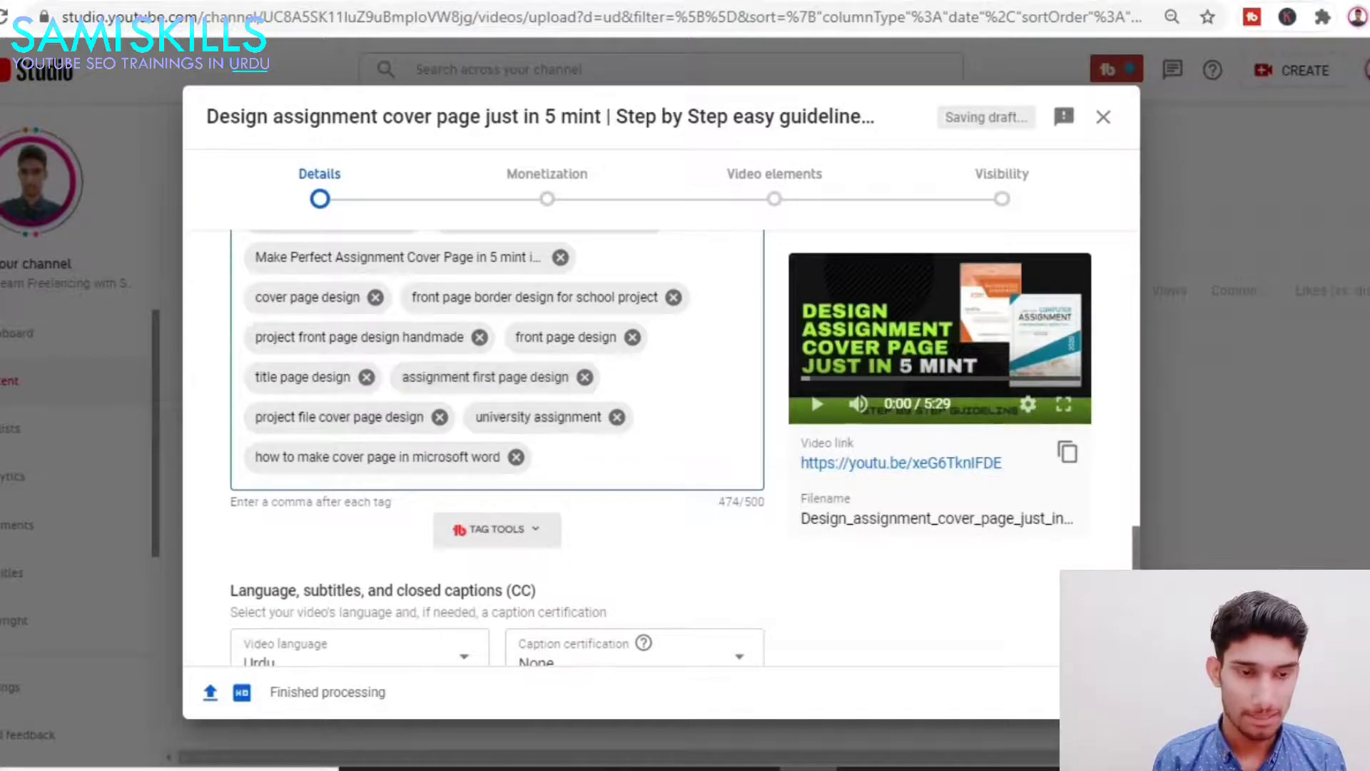
Step: Keep the remaining details, monetization and video elements settings as they are and proceed to the Visibility stage
drag(1136, 562, 1136, 657)
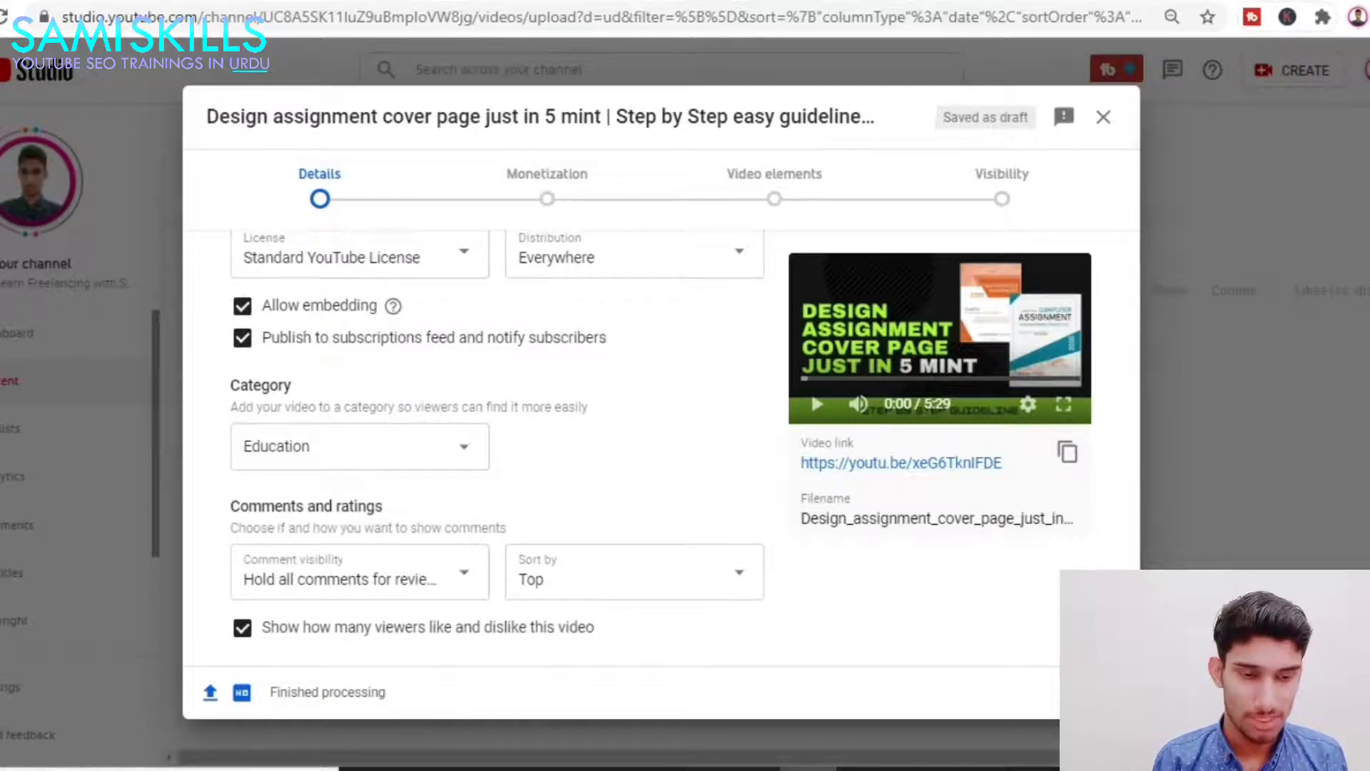
click(1099, 692)
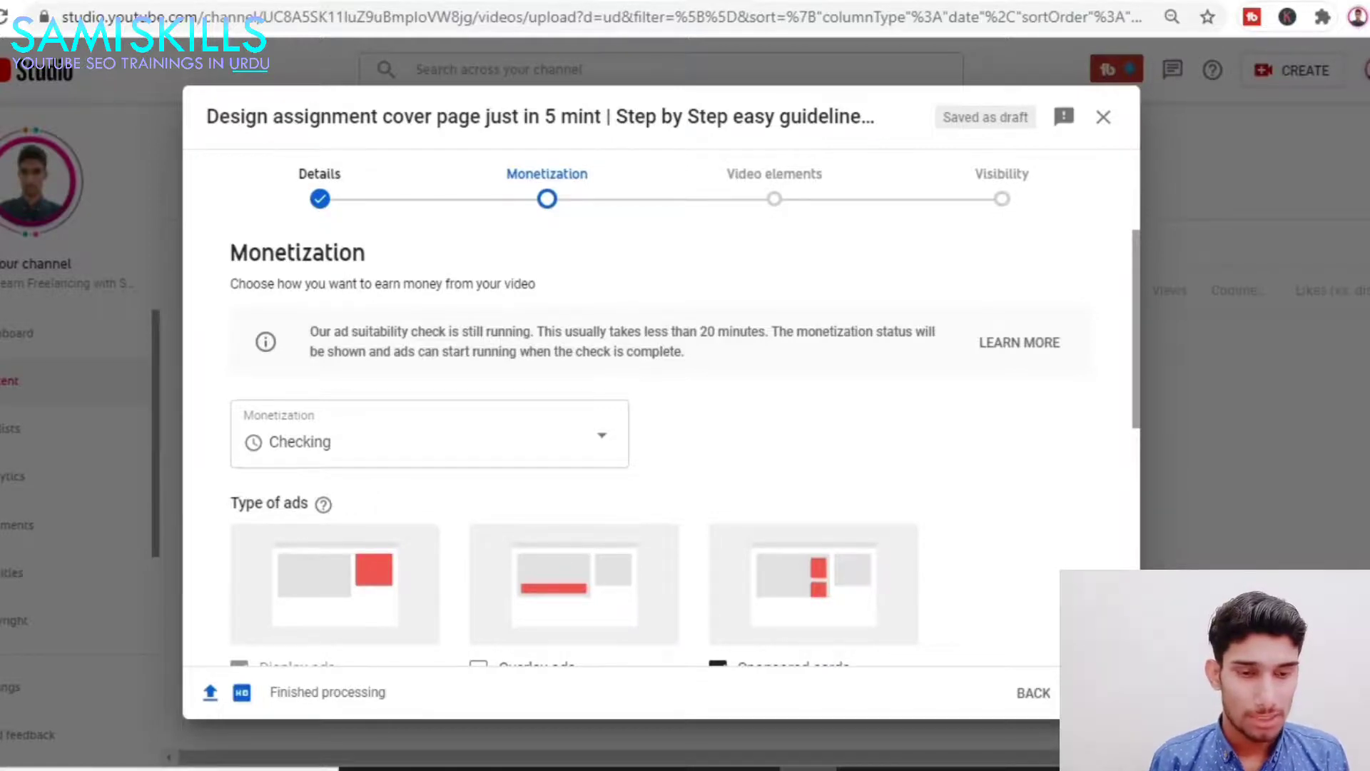
click(1095, 692)
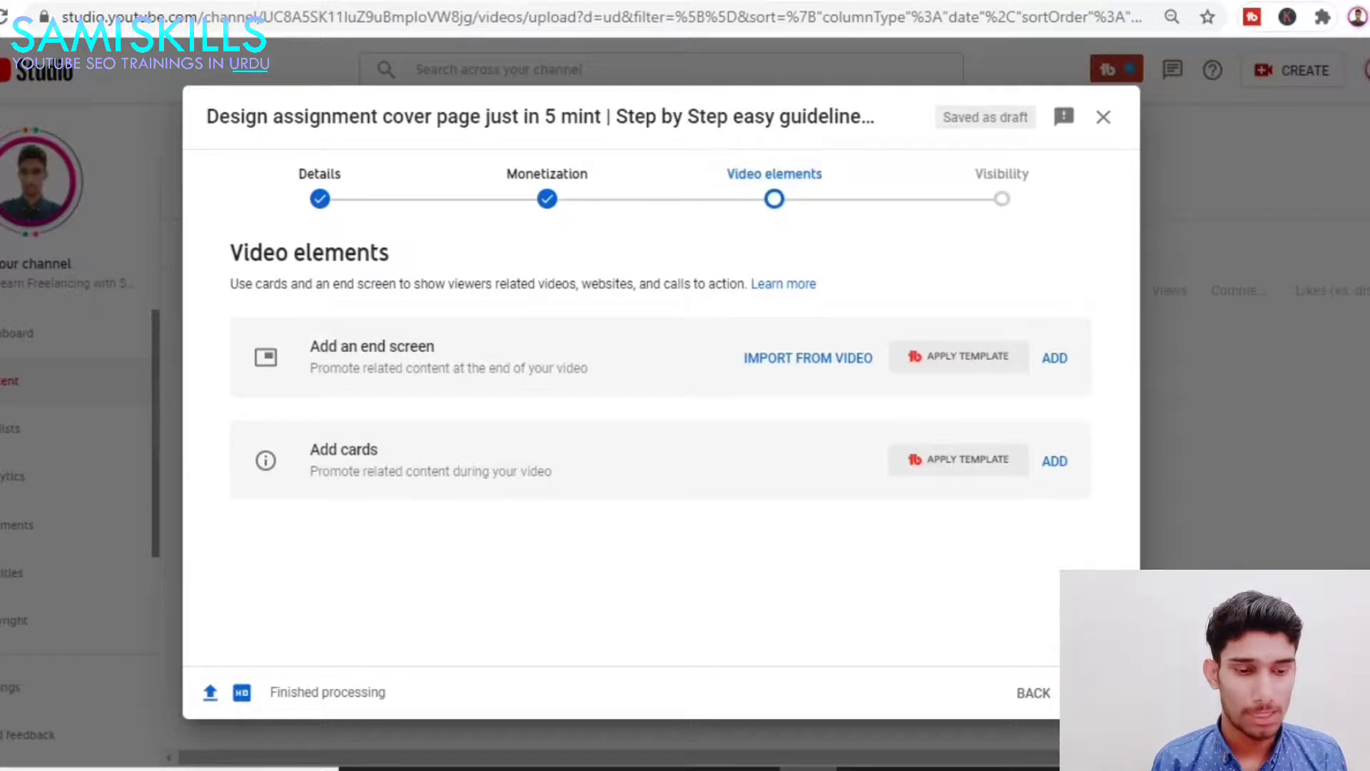
click(1092, 692)
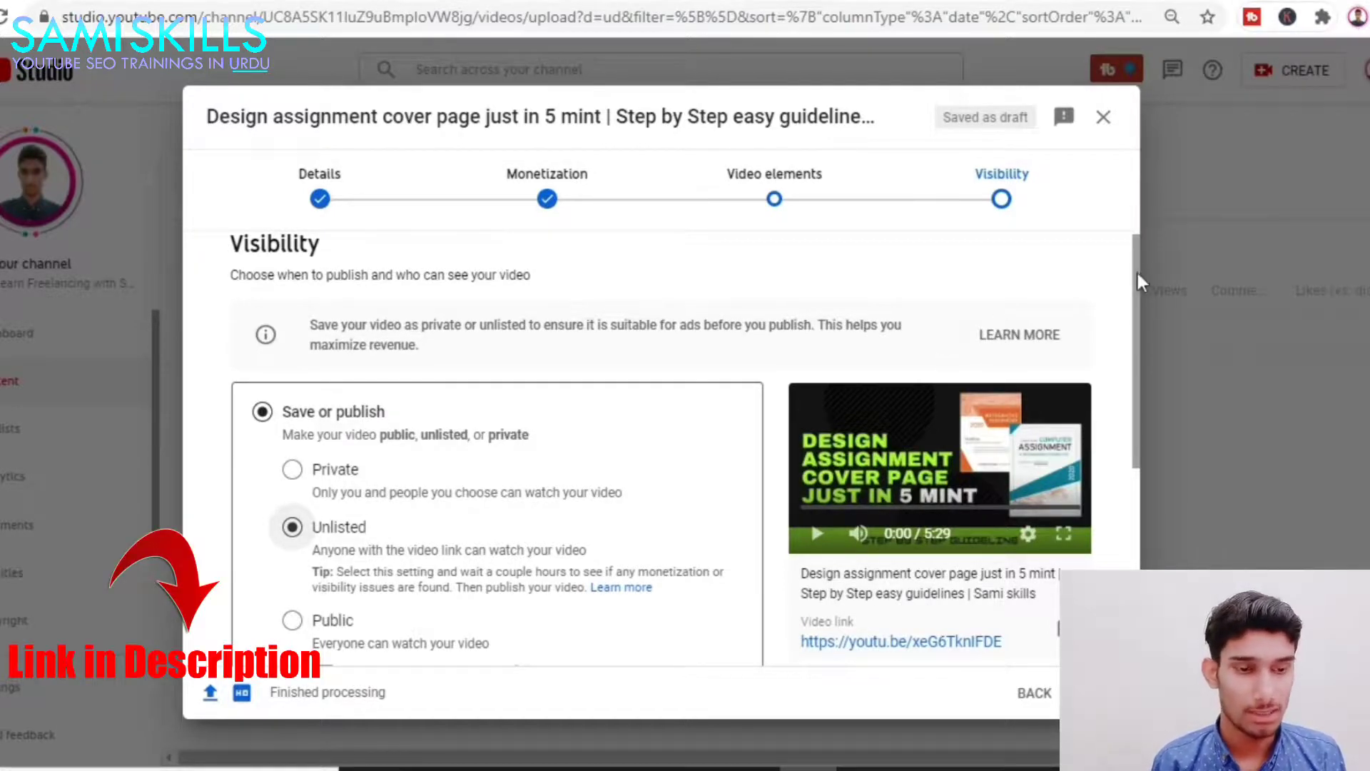
Step: Set the video's visibility to Public and publish it anyway without waiting for the ad suitability check
drag(1136, 270, 1138, 388)
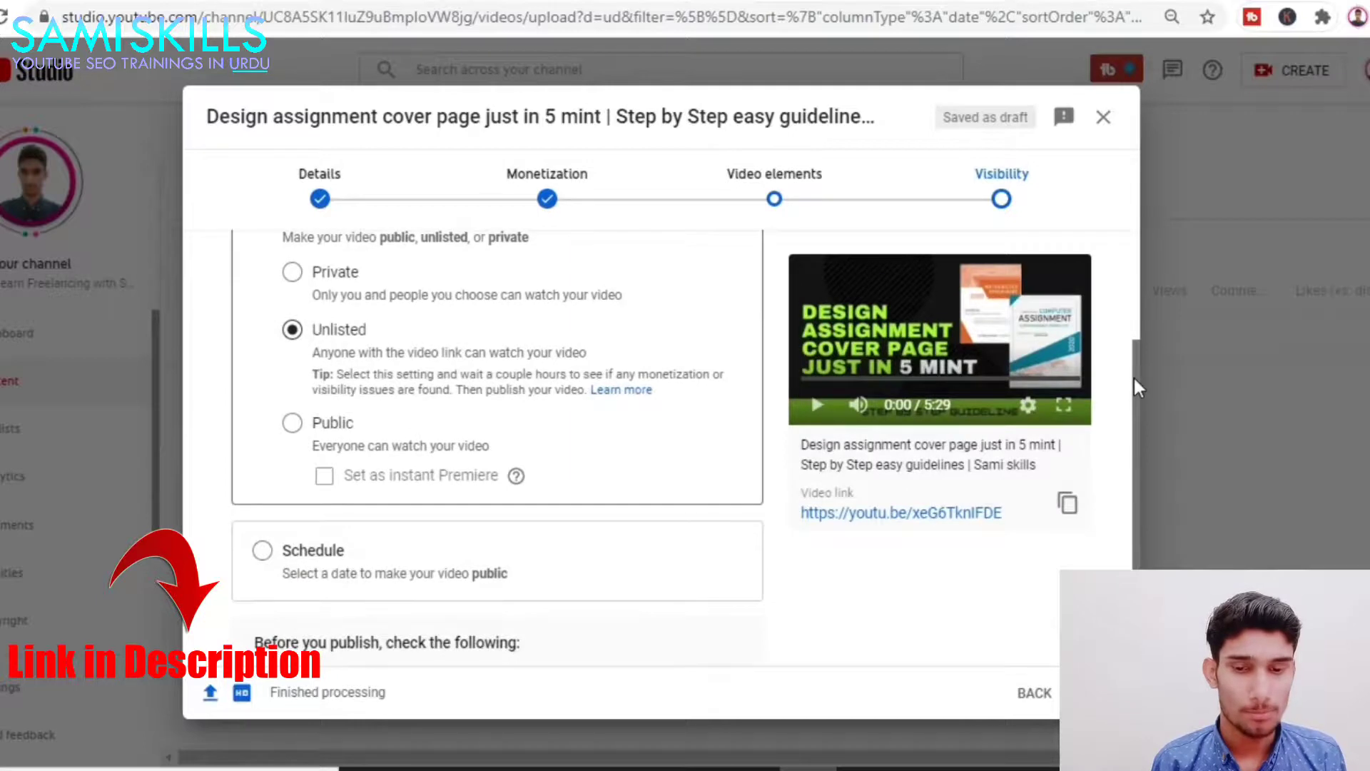
click(292, 425)
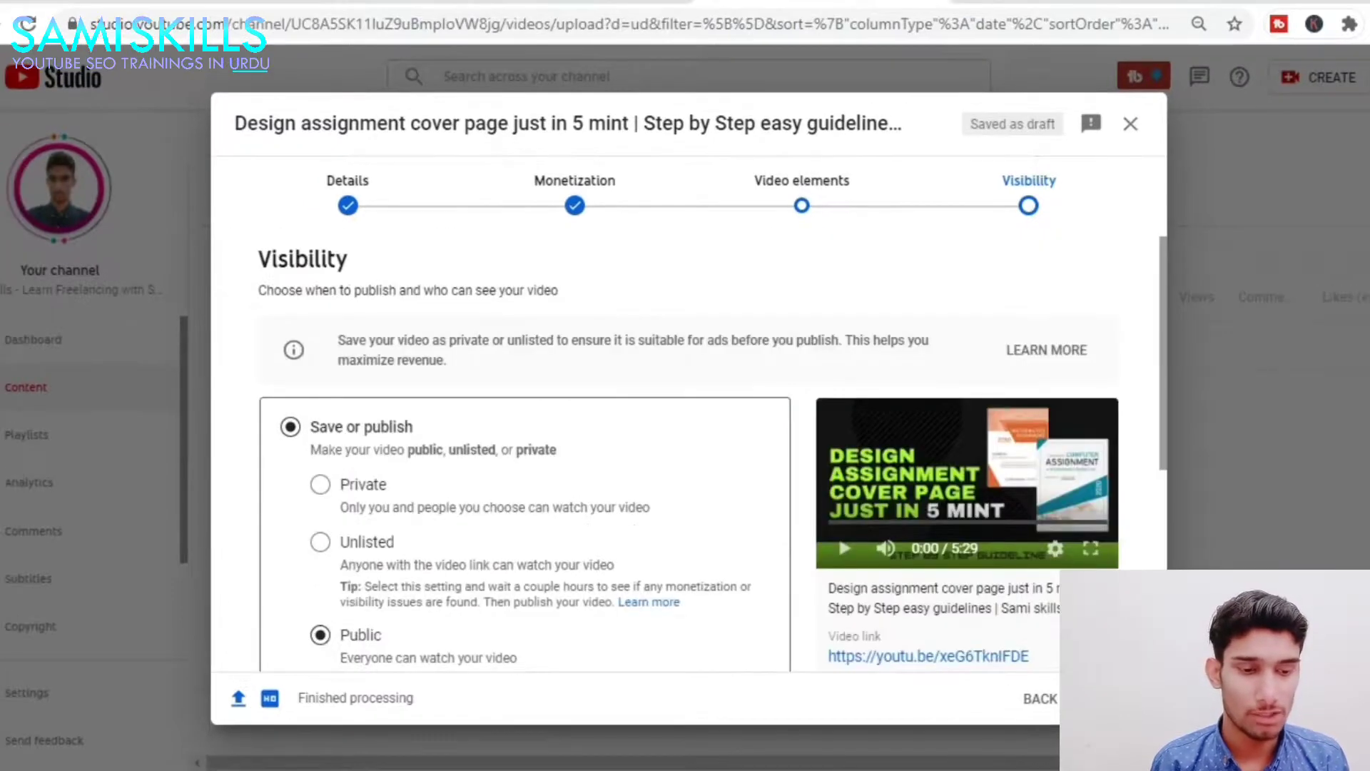
click(1117, 698)
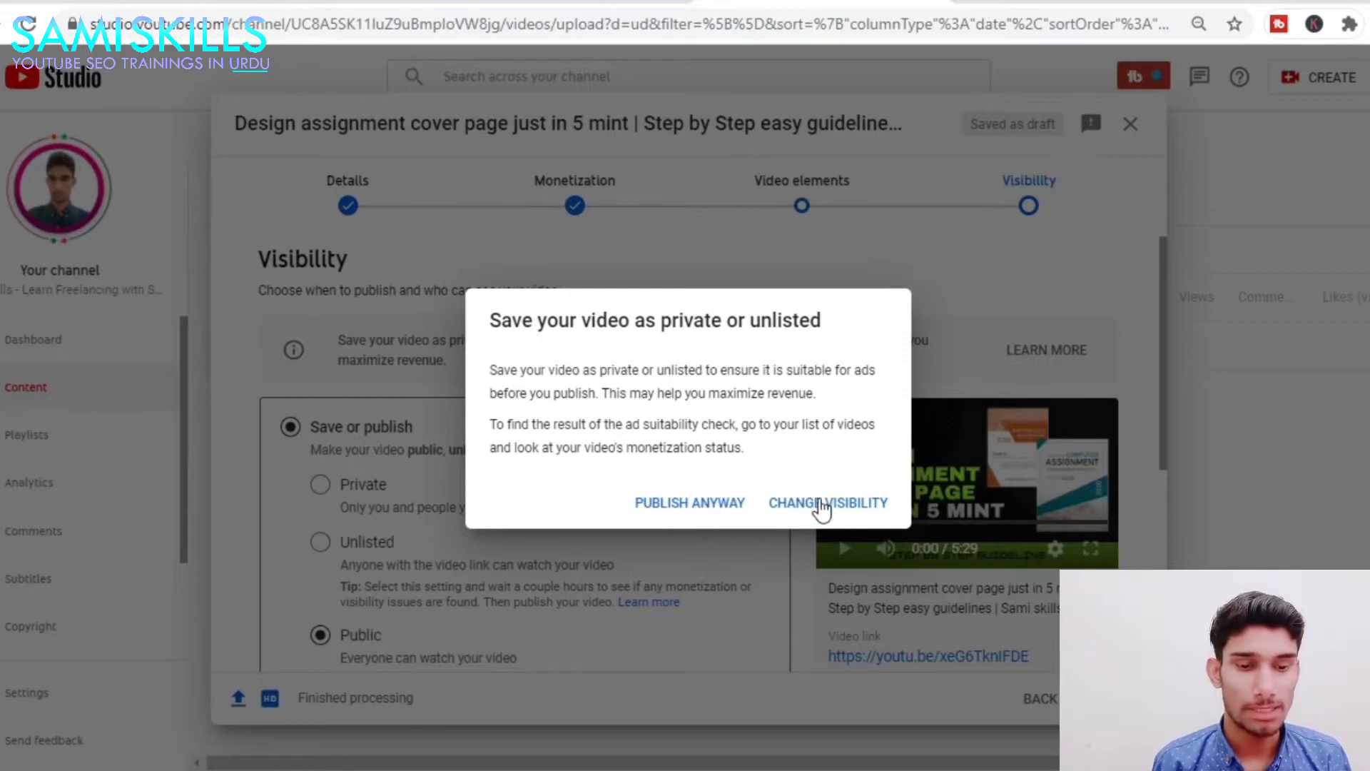
click(700, 504)
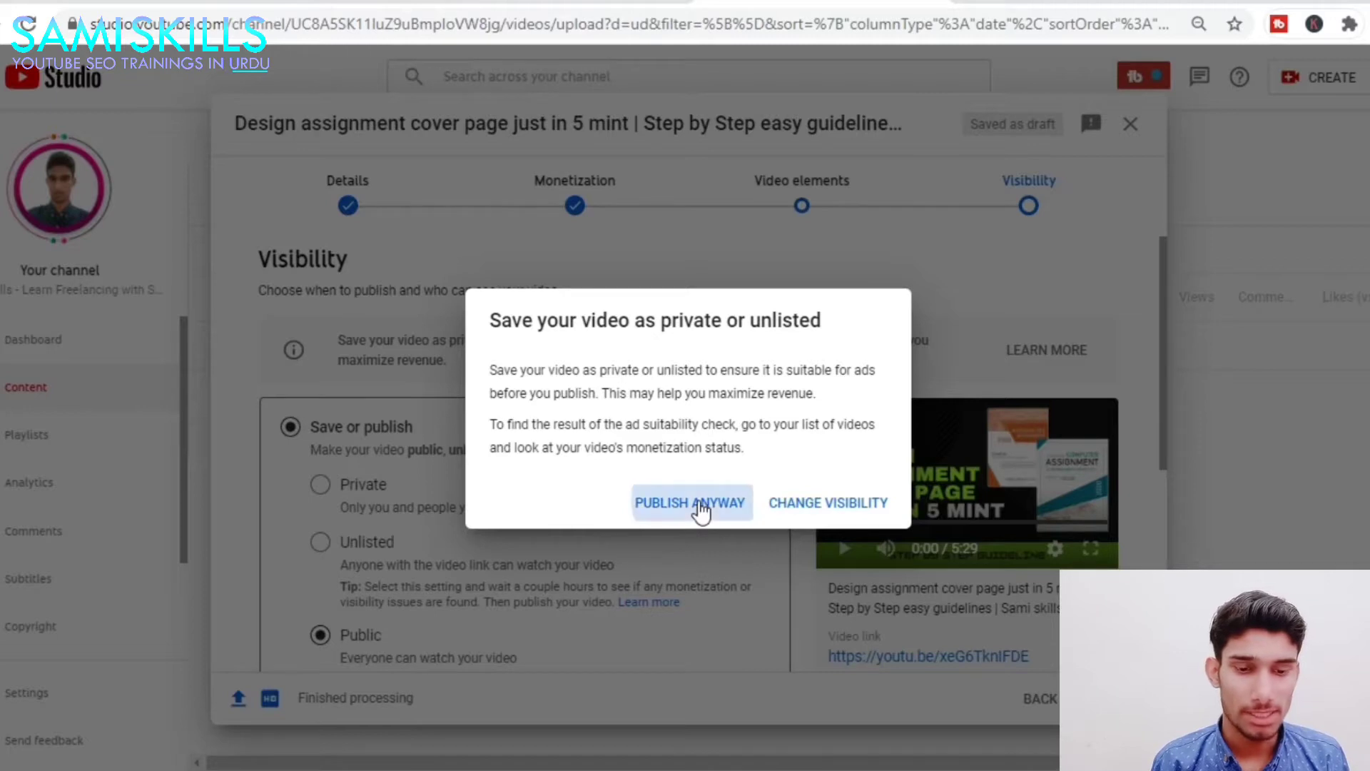